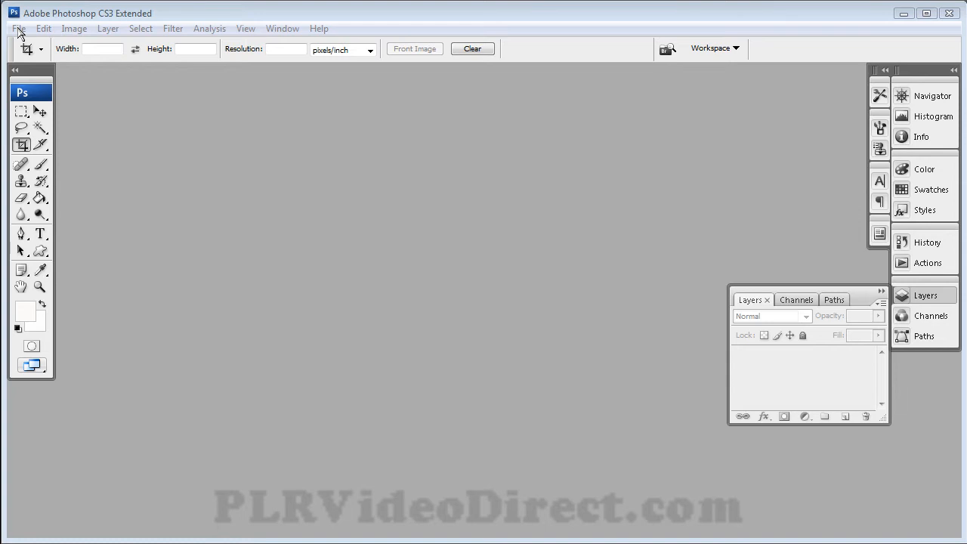
Step: Create a new 450 x 100 pixel RGB document at 72 pixels/inch with transparent background contents
{"action": "left_click", "coordinate": [19, 30]}
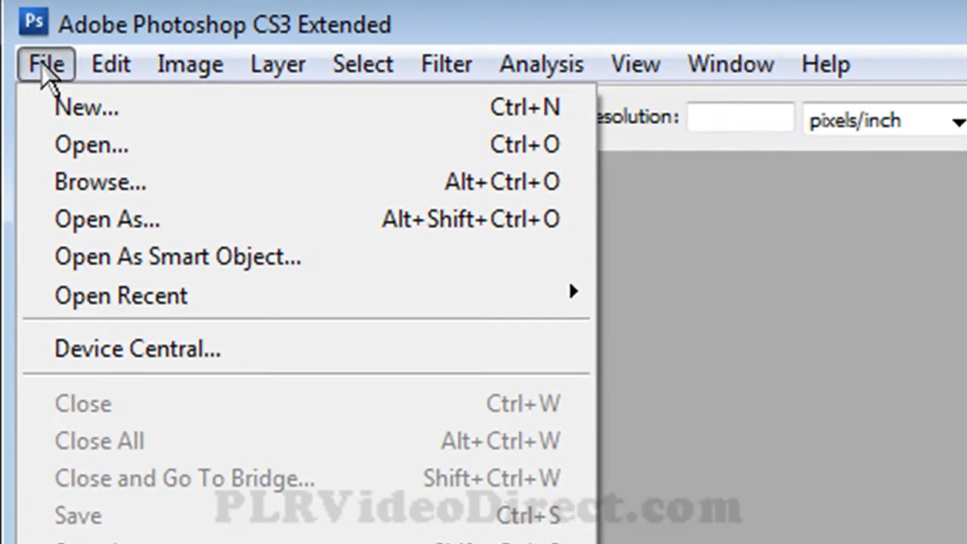
{"action": "left_click", "coordinate": [76, 113]}
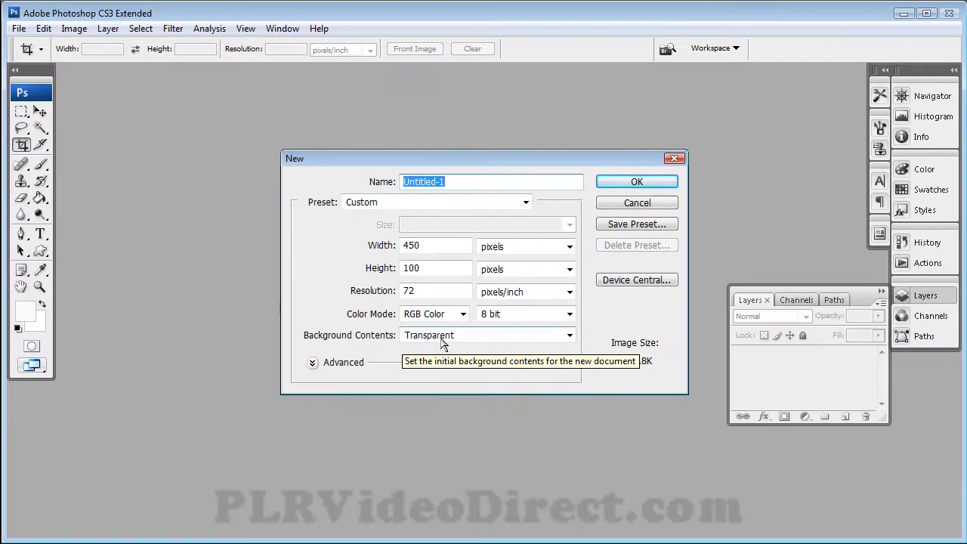
{"action": "left_click", "coordinate": [469, 338]}
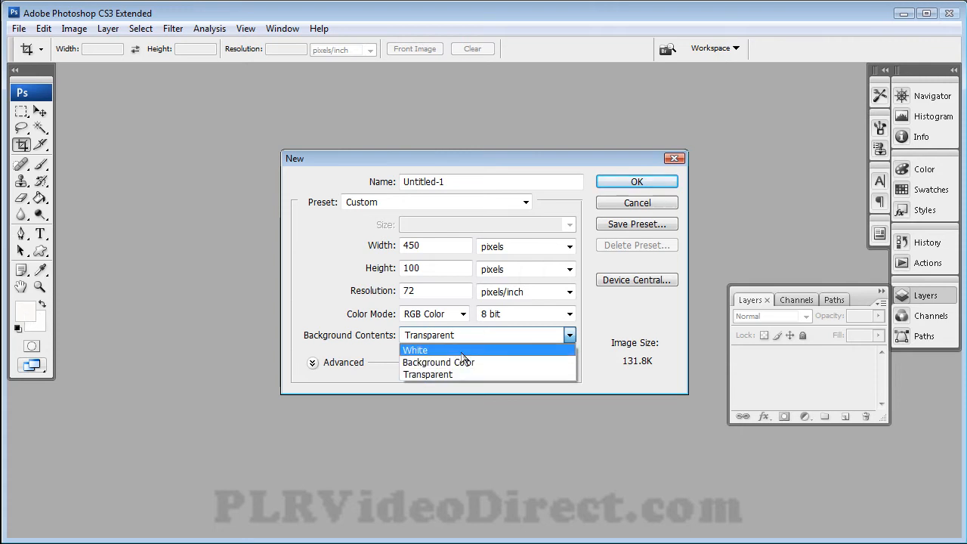
{"action": "left_click", "coordinate": [438, 374]}
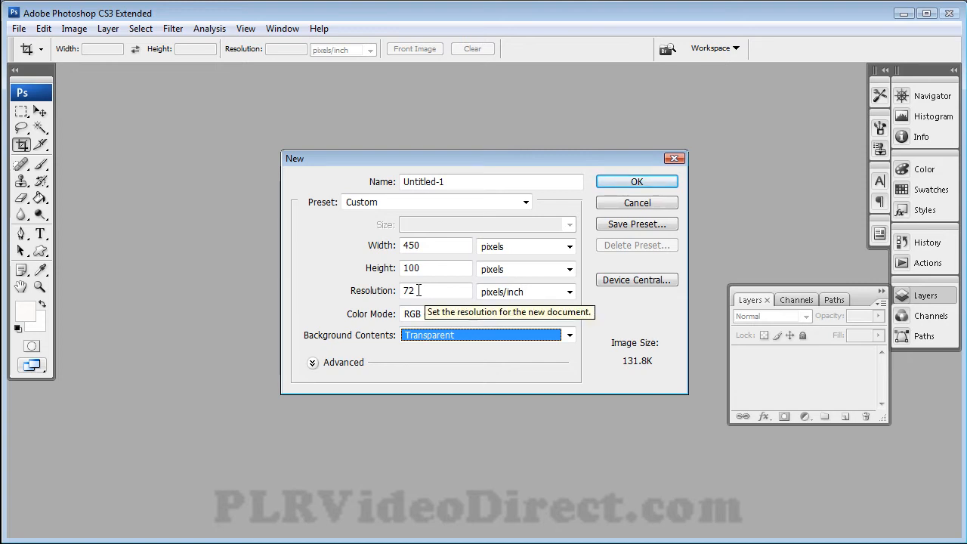
{"action": "left_click", "coordinate": [667, 182]}
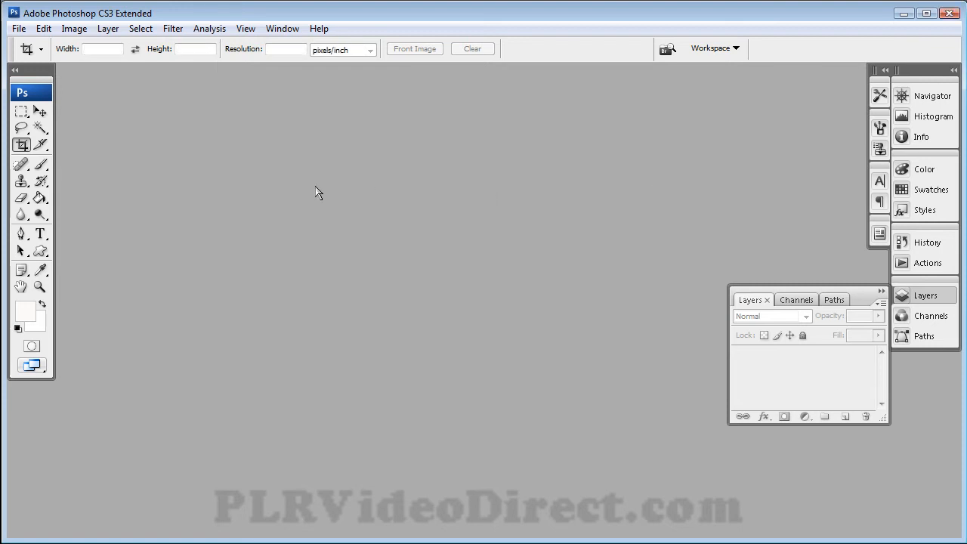
{"action": "left_click_drag", "start_coordinate": [304, 218], "coordinate": [294, 197]}
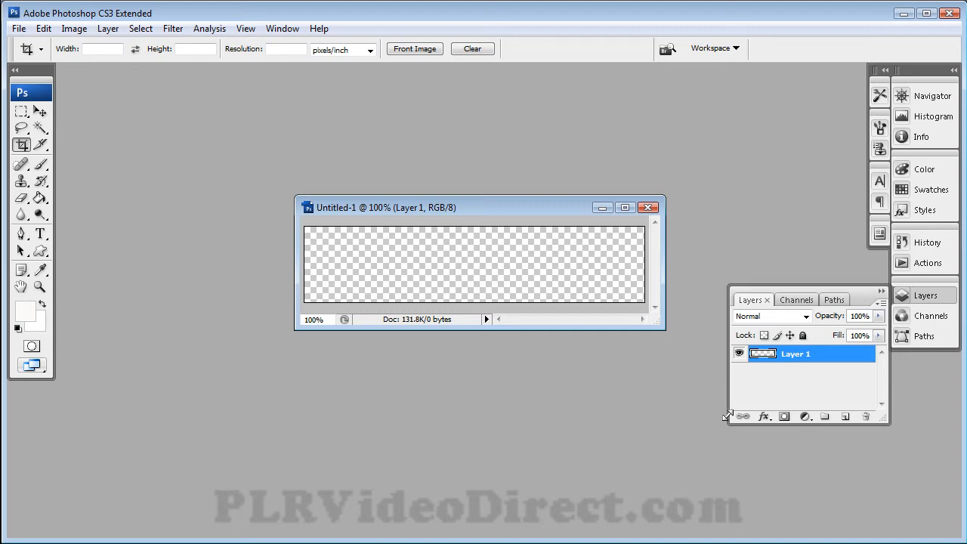
Step: Add a new layer and fill it with the default black foreground colour using the Paint Bucket
{"action": "left_click", "coordinate": [845, 416]}
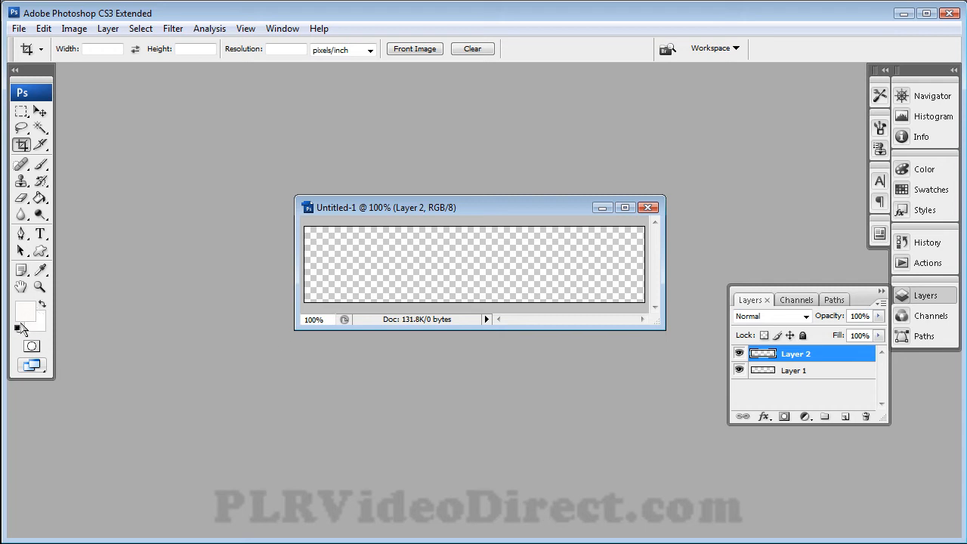
{"action": "left_click", "coordinate": [17, 327]}
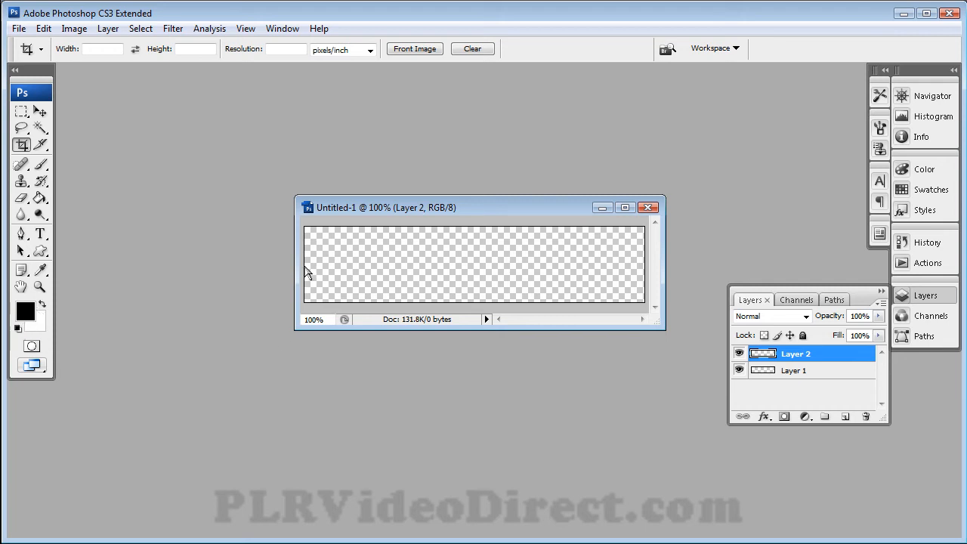
{"action": "left_click", "coordinate": [42, 199]}
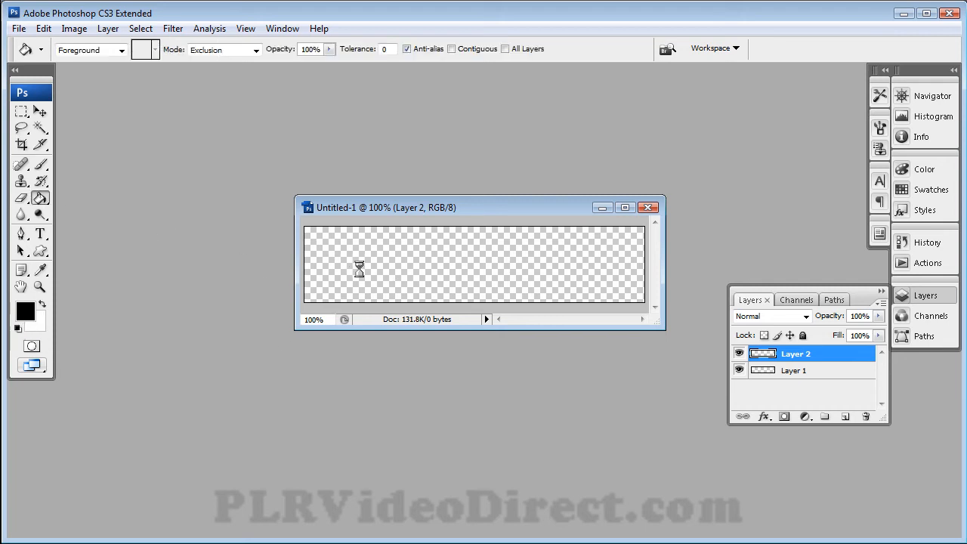
{"action": "left_click", "coordinate": [358, 269]}
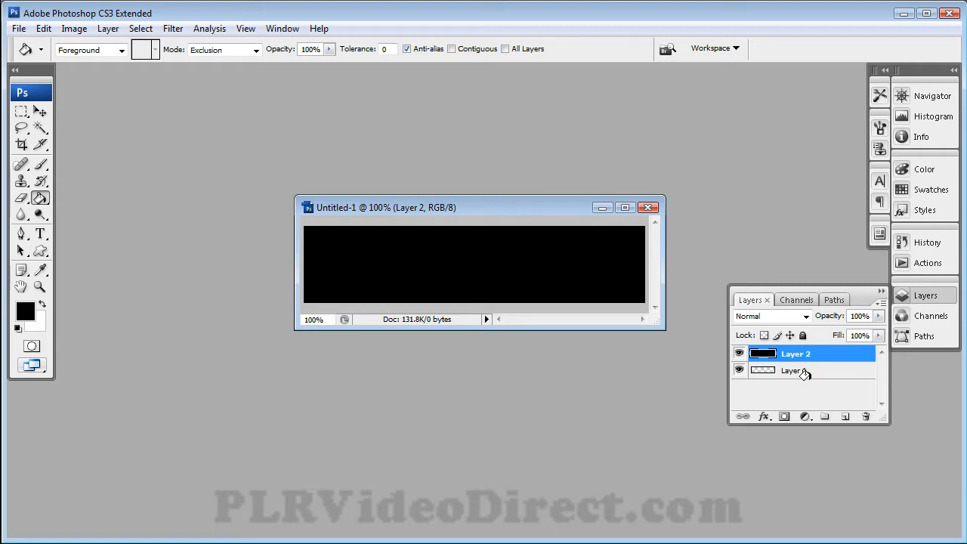
Step: Move the black layer beneath the empty Layer 1 and make Layer 1 active
{"action": "key", "text": "alt+bracketleft"}
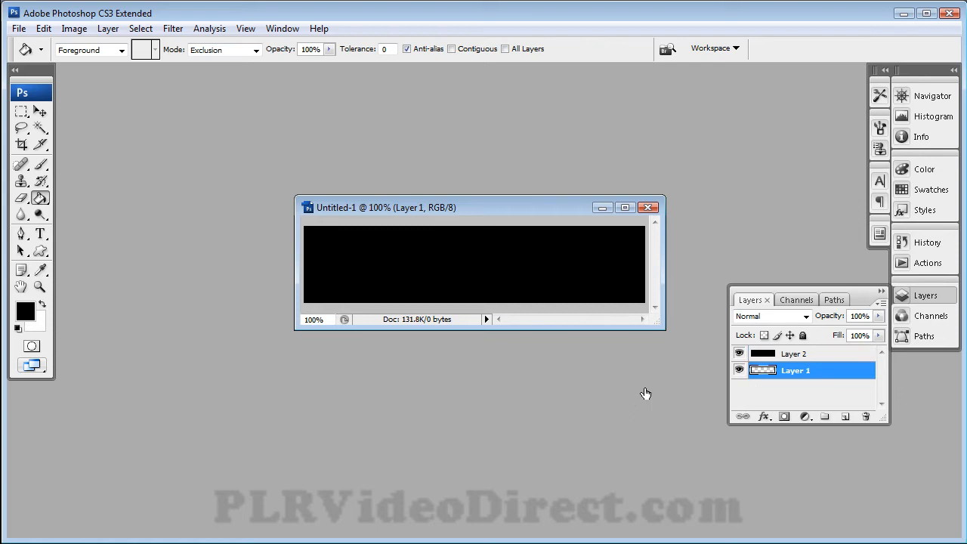
{"action": "key", "text": "alt+bracketright"}
{"action": "left_click_drag", "start_coordinate": [816, 356], "coordinate": [821, 372]}
{"action": "left_click", "coordinate": [831, 355]}
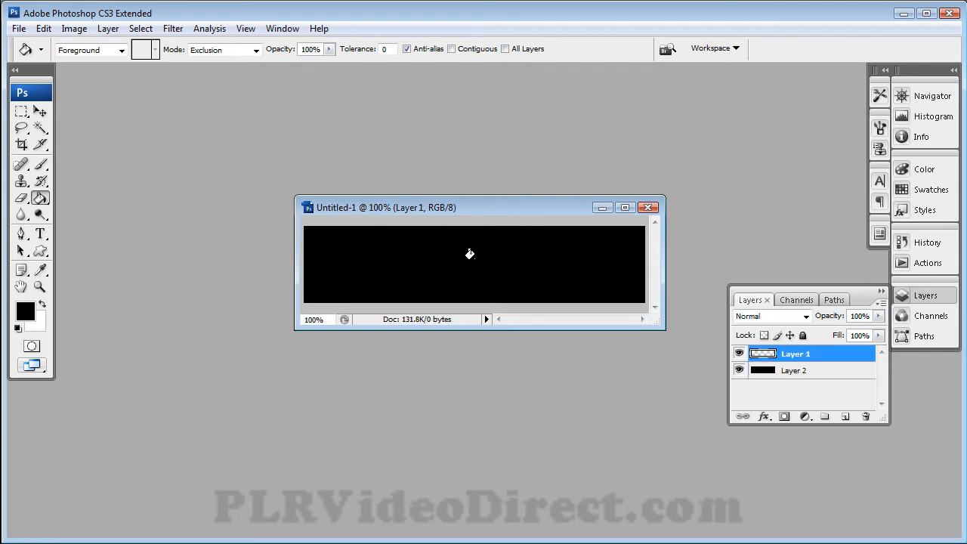
Step: Add the text "MyDomain.com" on Layer 1 in white 40 pt Impact
{"action": "left_click", "coordinate": [41, 234]}
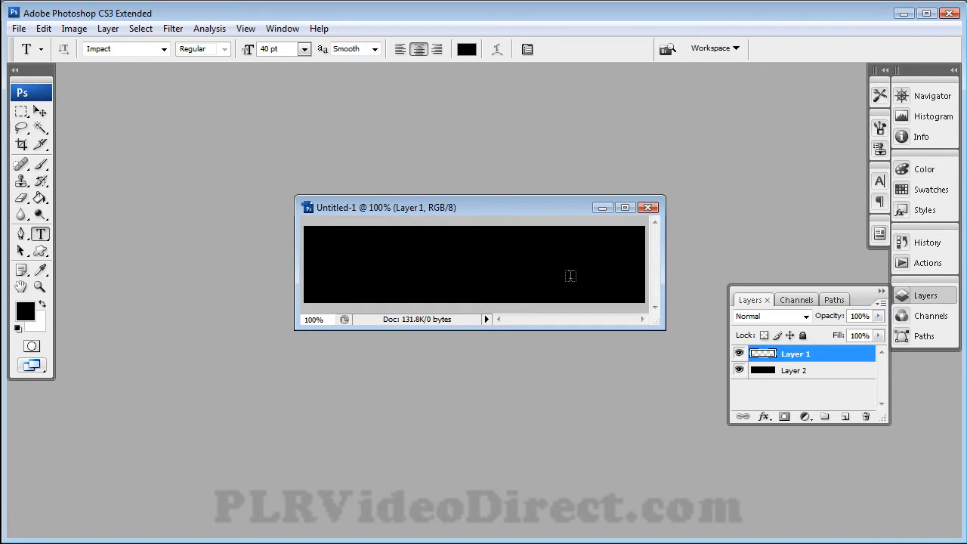
{"action": "left_click", "coordinate": [466, 48]}
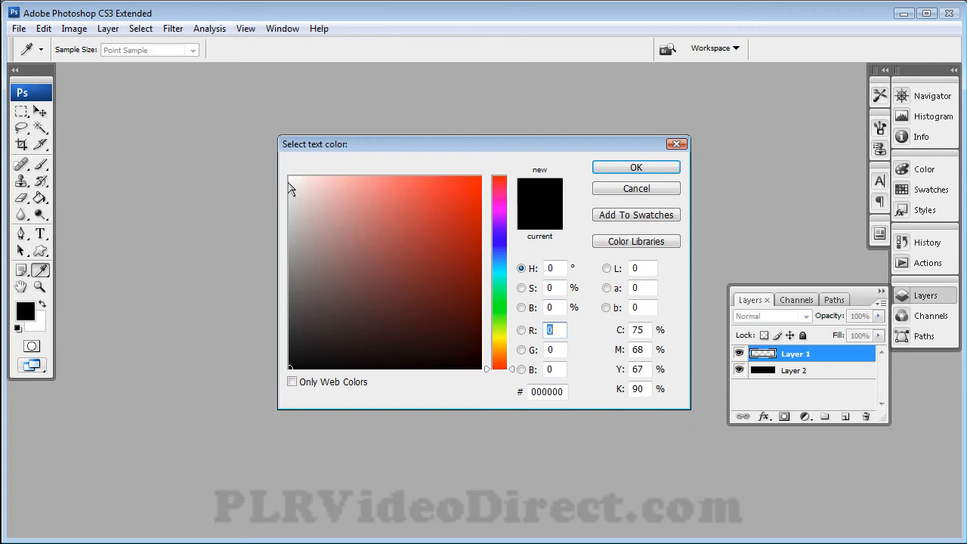
{"action": "left_click", "coordinate": [288, 178]}
{"action": "left_click", "coordinate": [616, 166]}
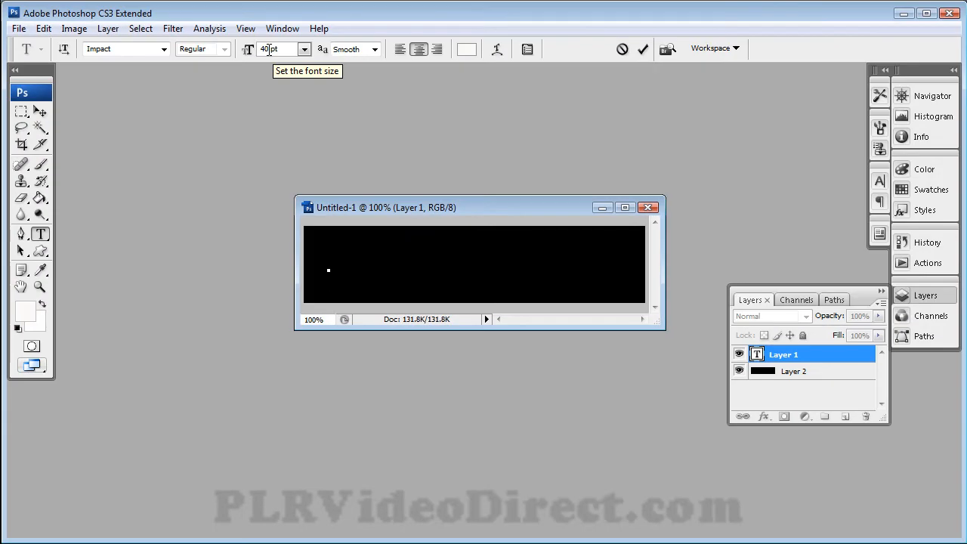
{"action": "type", "text": "M"}
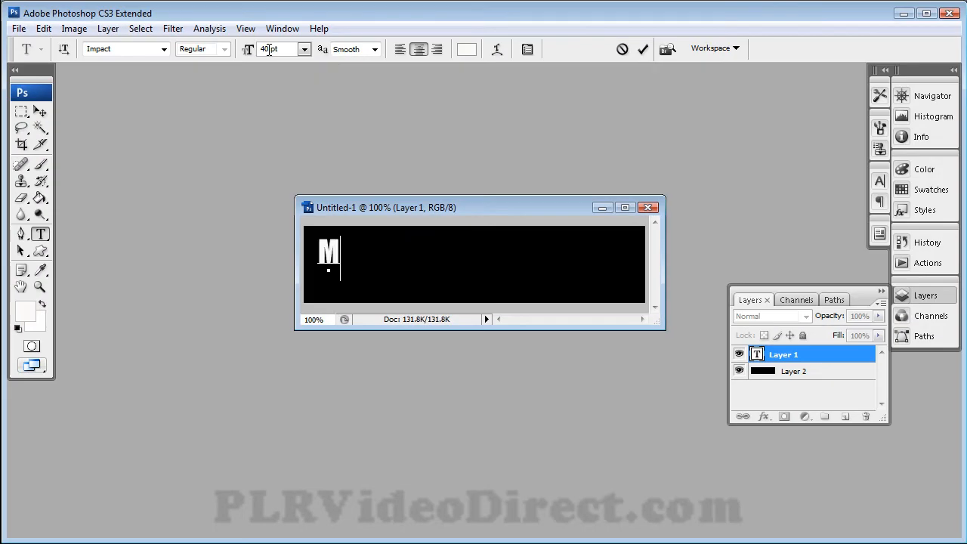
{"action": "type", "text": "yDomain.com"}
Step: Reduce the ".com" part of the text to 27 pt and move the whole text into the canvas's upper-left area
{"action": "left_click_drag", "start_coordinate": [366, 257], "coordinate": [433, 260]}
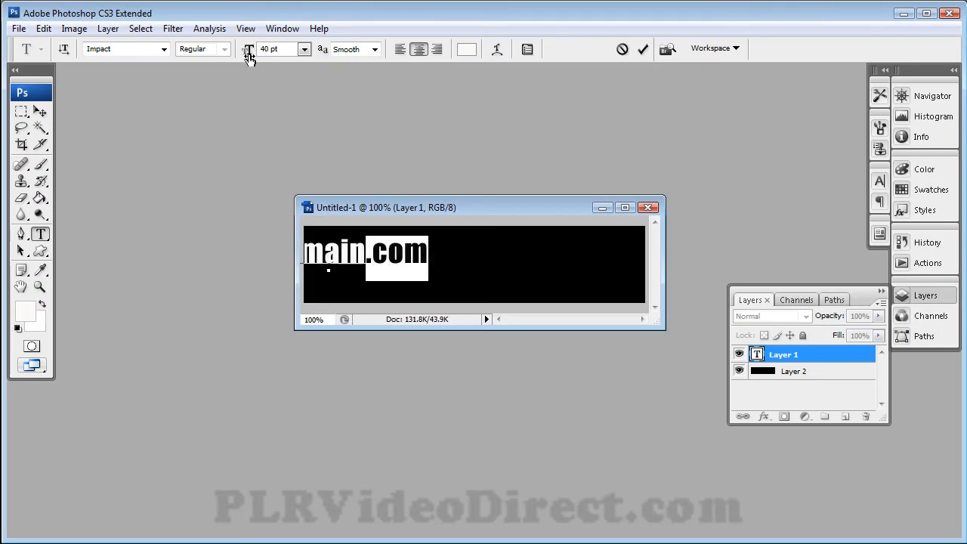
{"action": "left_click_drag", "start_coordinate": [249, 59], "coordinate": [243, 59]}
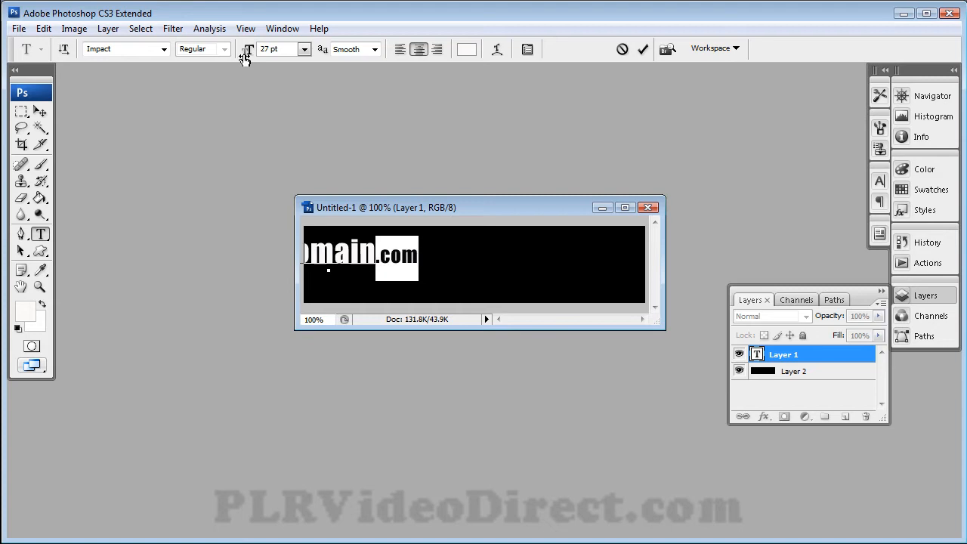
{"action": "left_click_drag", "start_coordinate": [481, 286], "coordinate": [549, 281]}
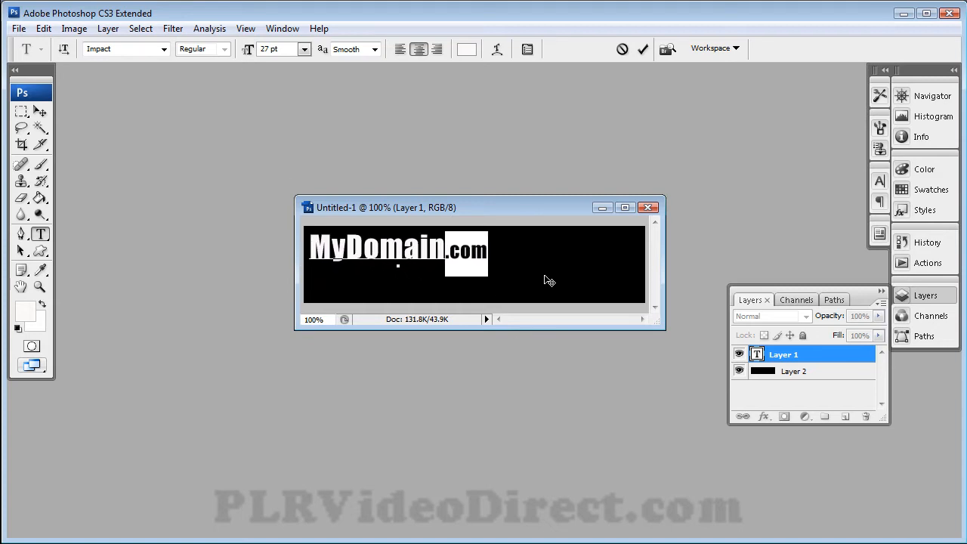
{"action": "key", "text": "ctrl+Return"}
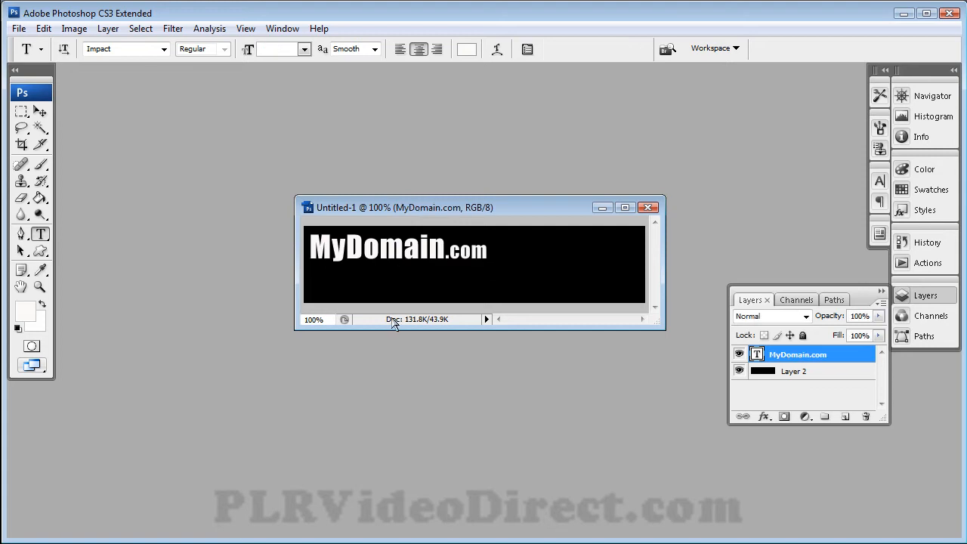
Step: Crop the canvas closely around the MyDomain.com text and hide the black background layer
{"action": "left_click", "coordinate": [22, 144]}
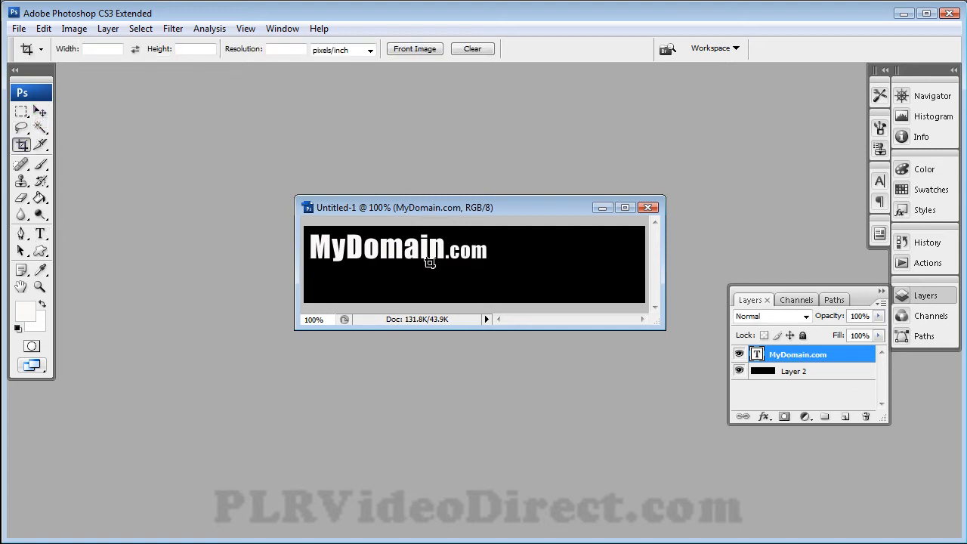
{"action": "left_click_drag", "start_coordinate": [304, 226], "coordinate": [494, 269]}
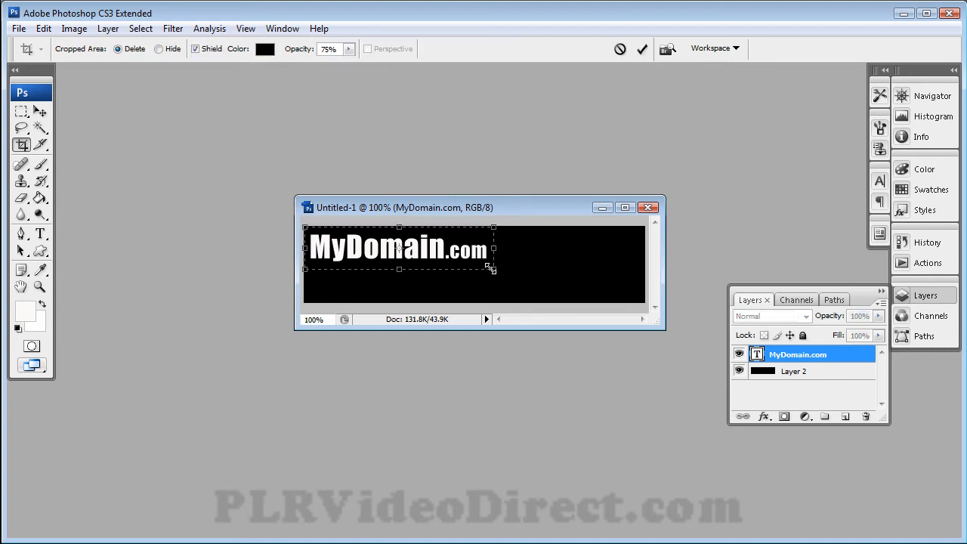
{"action": "key", "text": "Return"}
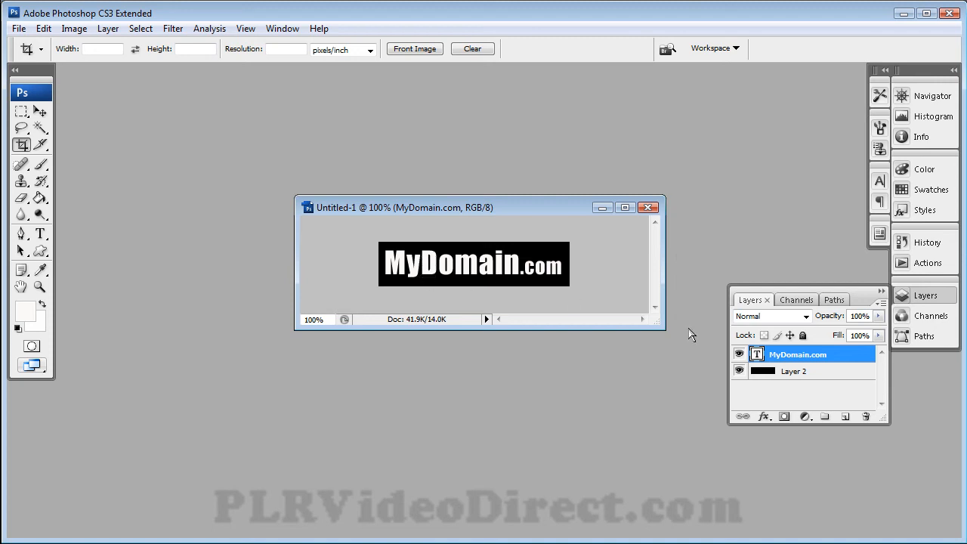
{"action": "left_click", "coordinate": [739, 371]}
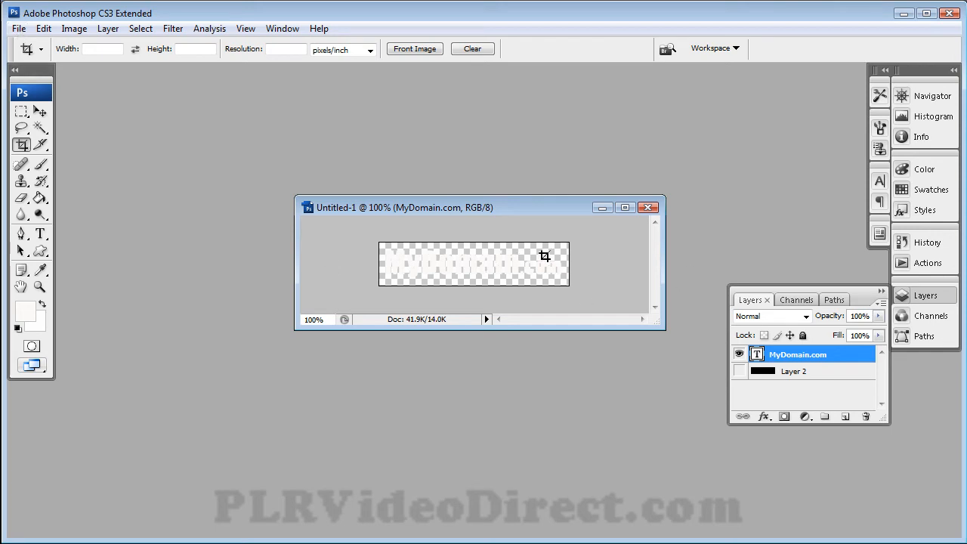
Step: Save the image to the Desktop as watermark.png in PNG format without interlacing, replacing the existing file
{"action": "left_click", "coordinate": [18, 29]}
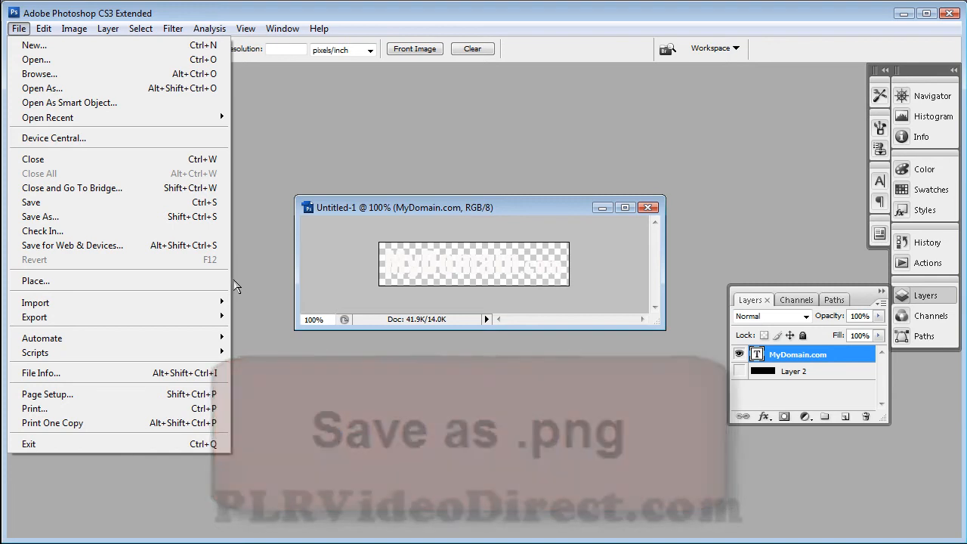
{"action": "mouse_move", "coordinate": [33, 327]}
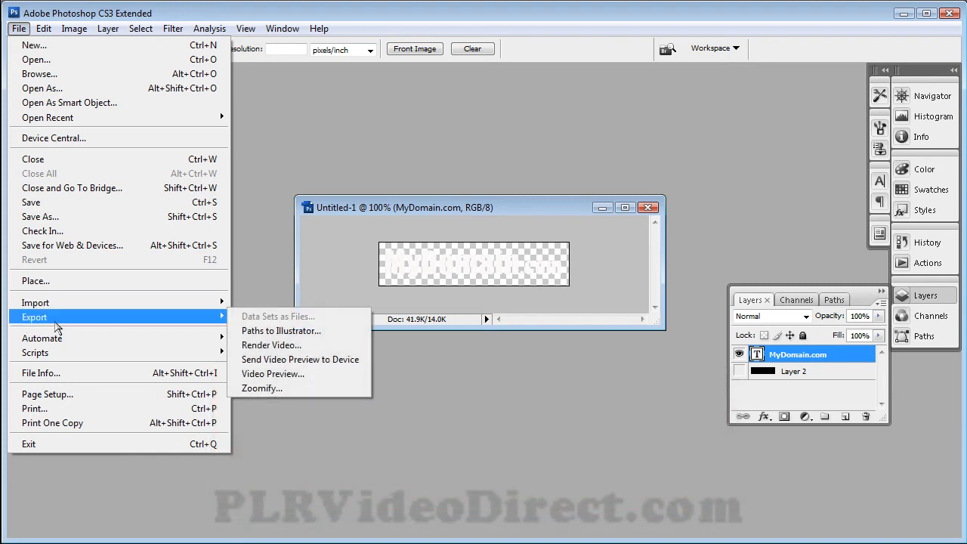
{"action": "left_click", "coordinate": [38, 217]}
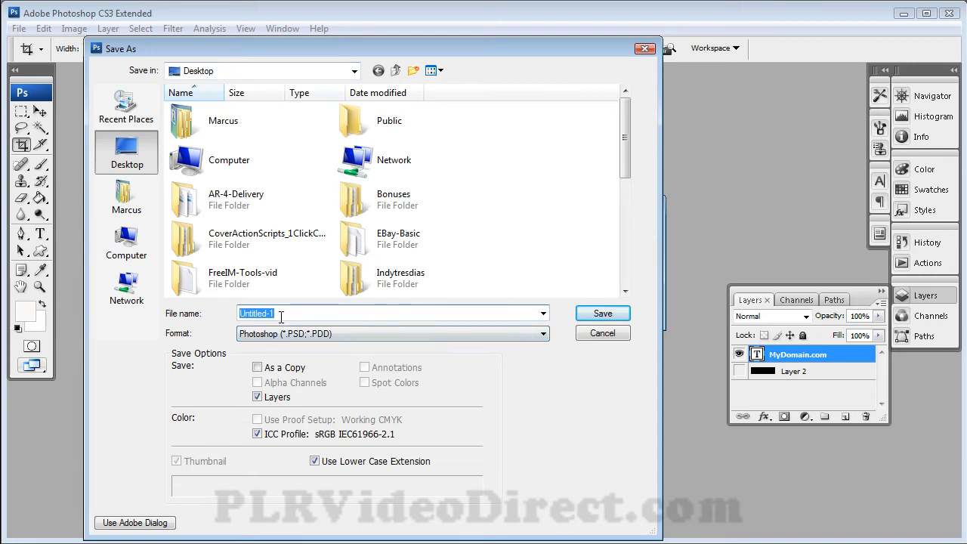
{"action": "type", "text": "Water"}
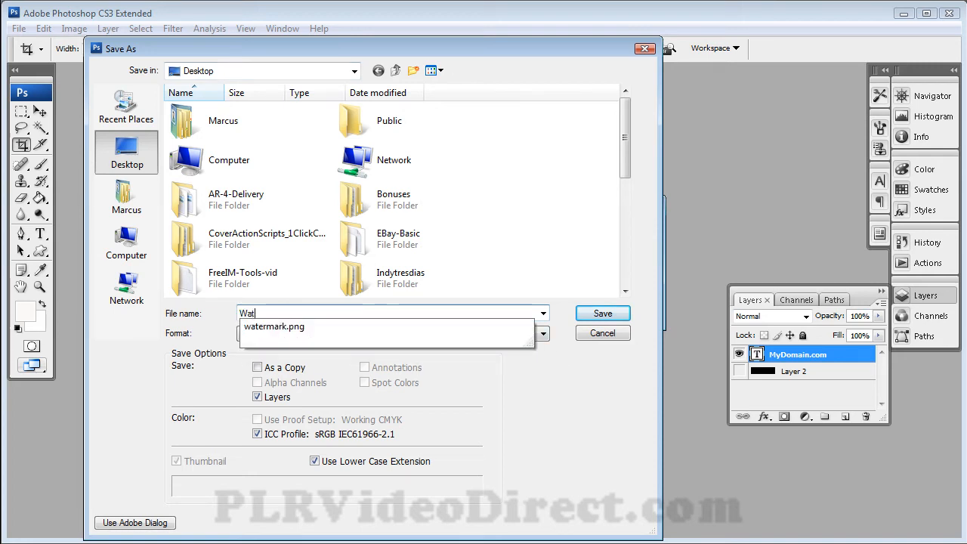
{"action": "left_click", "coordinate": [273, 332]}
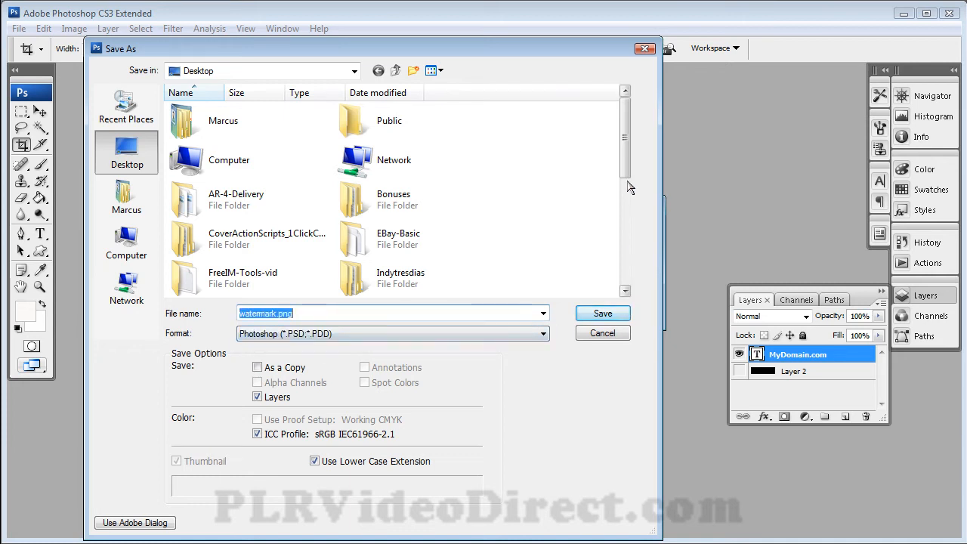
{"action": "left_click_drag", "start_coordinate": [627, 179], "coordinate": [634, 313]}
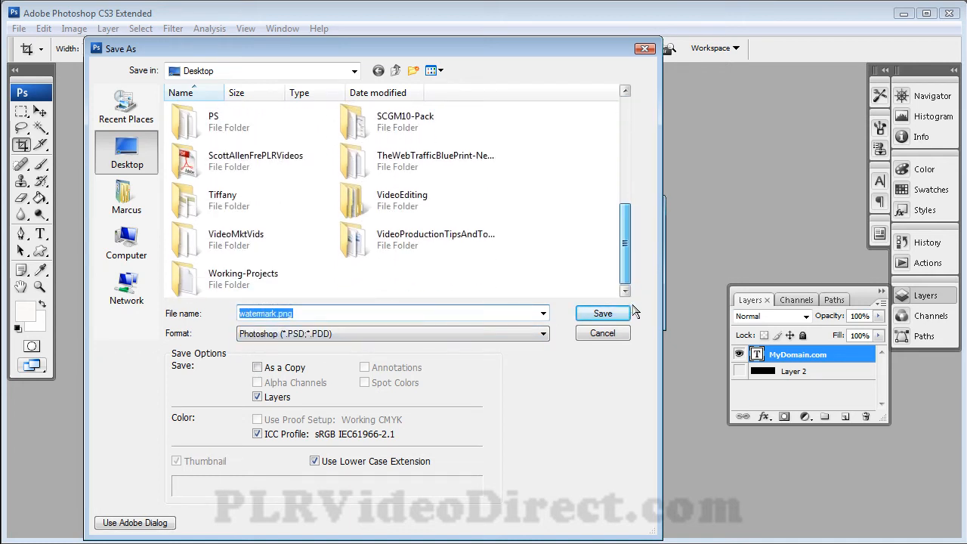
{"action": "left_click", "coordinate": [347, 336]}
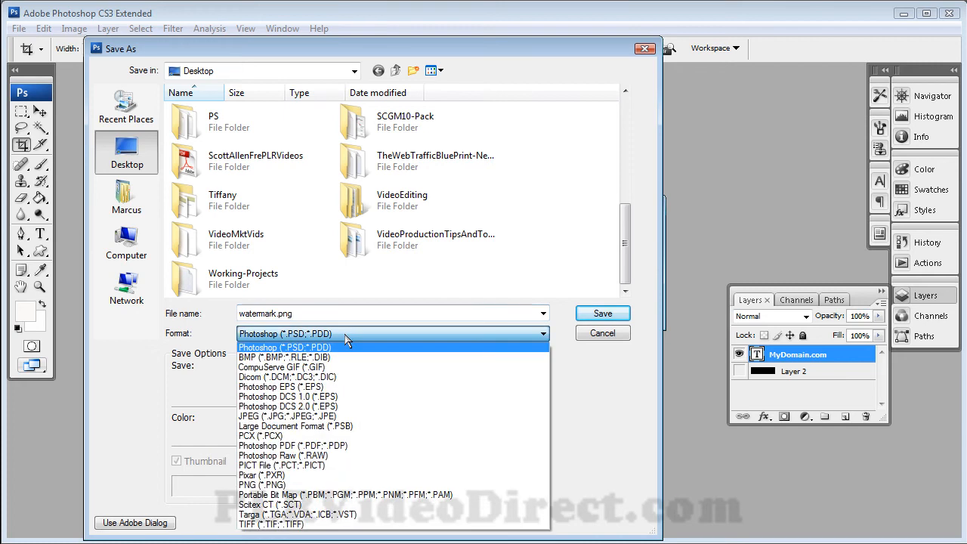
{"action": "left_click", "coordinate": [297, 485]}
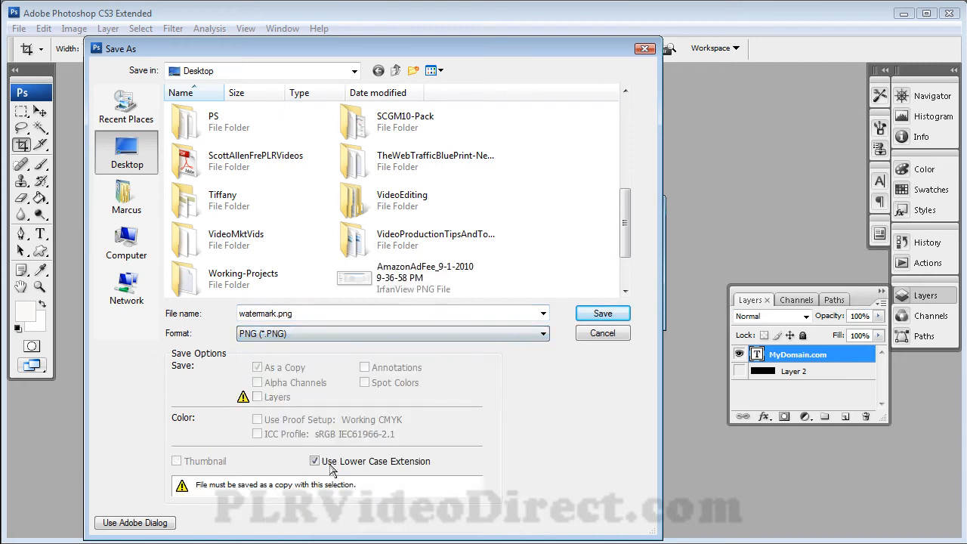
{"action": "left_click", "coordinate": [602, 314]}
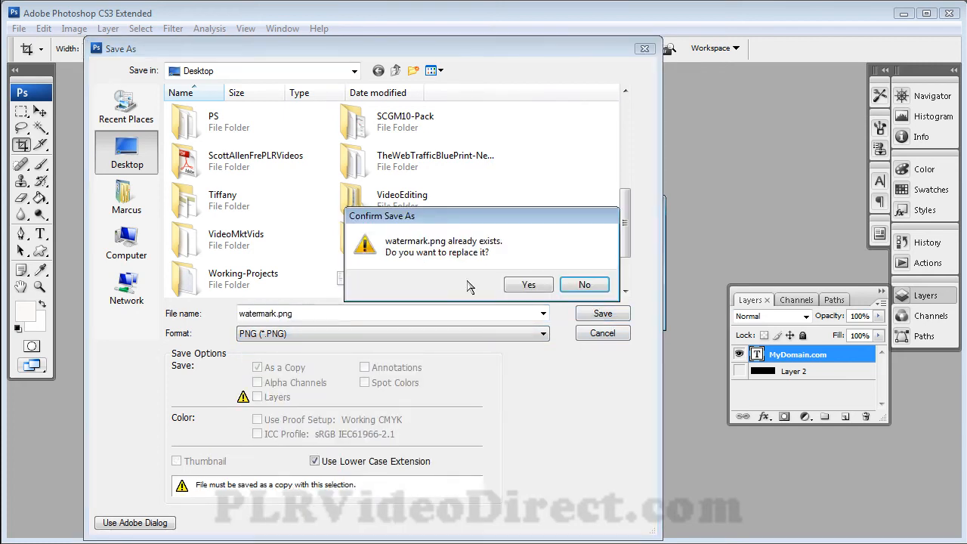
{"action": "left_click", "coordinate": [527, 285]}
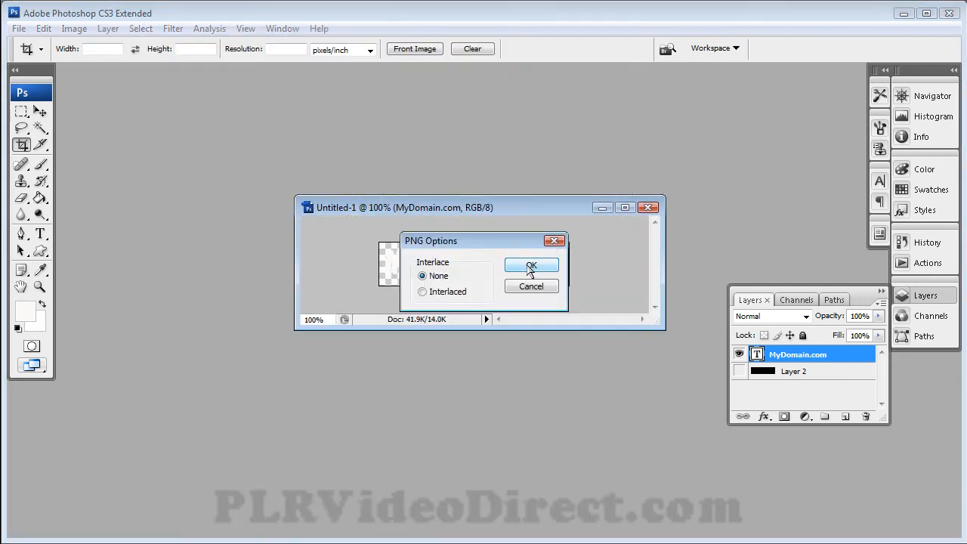
{"action": "left_click", "coordinate": [531, 266]}
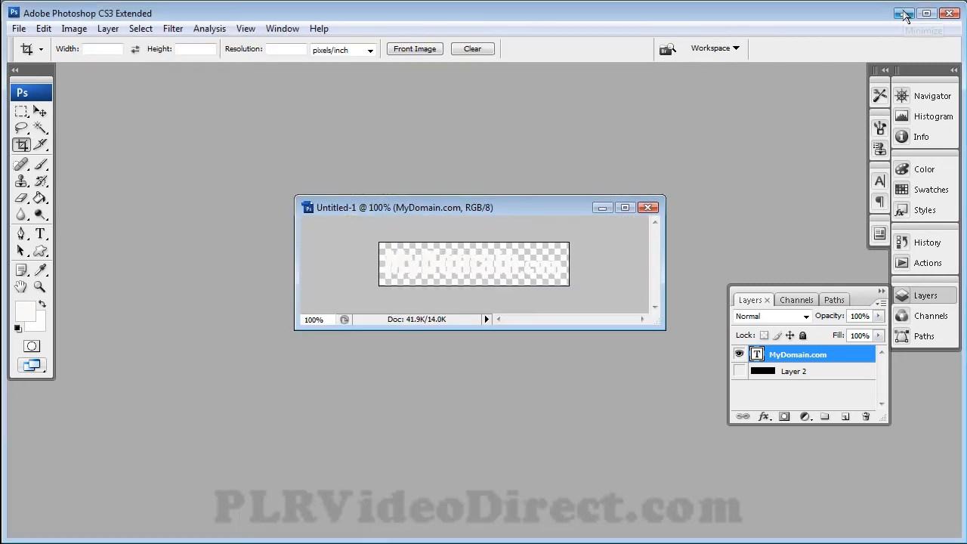
Step: Switch from Photoshop to Camtasia Studio and check the options for adding the 1-Introduction.avi clip to the timeline
{"action": "left_click", "coordinate": [905, 14]}
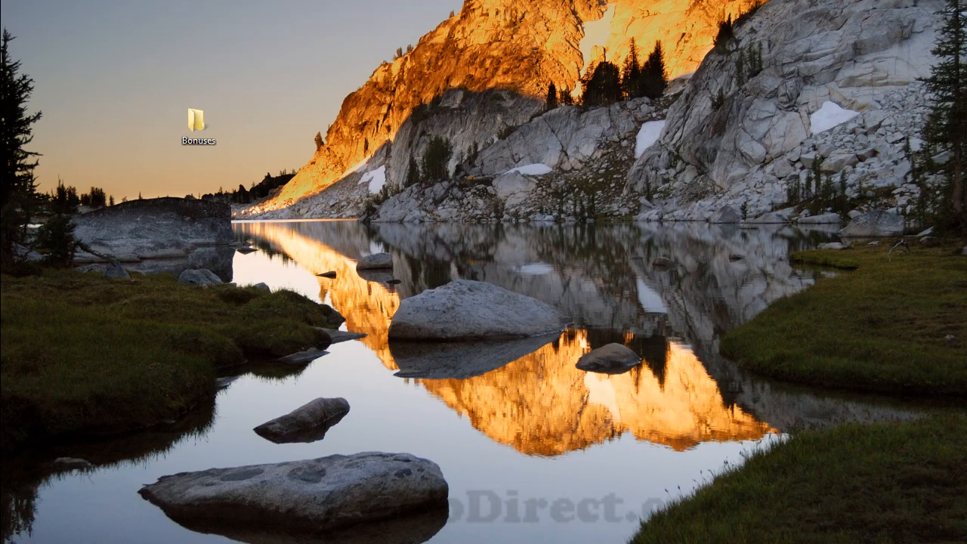
{"action": "left_click", "coordinate": [185, 543]}
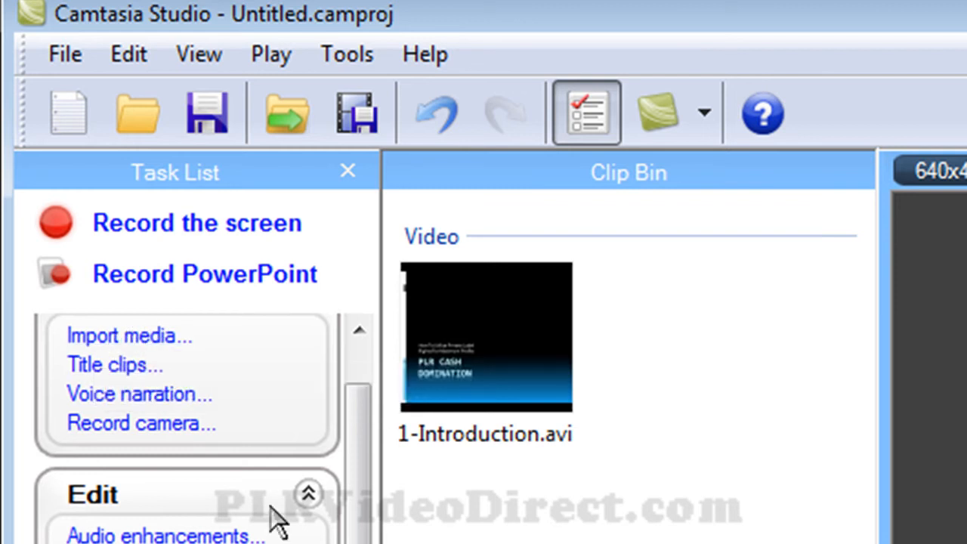
{"action": "mouse_move", "coordinate": [485, 344]}
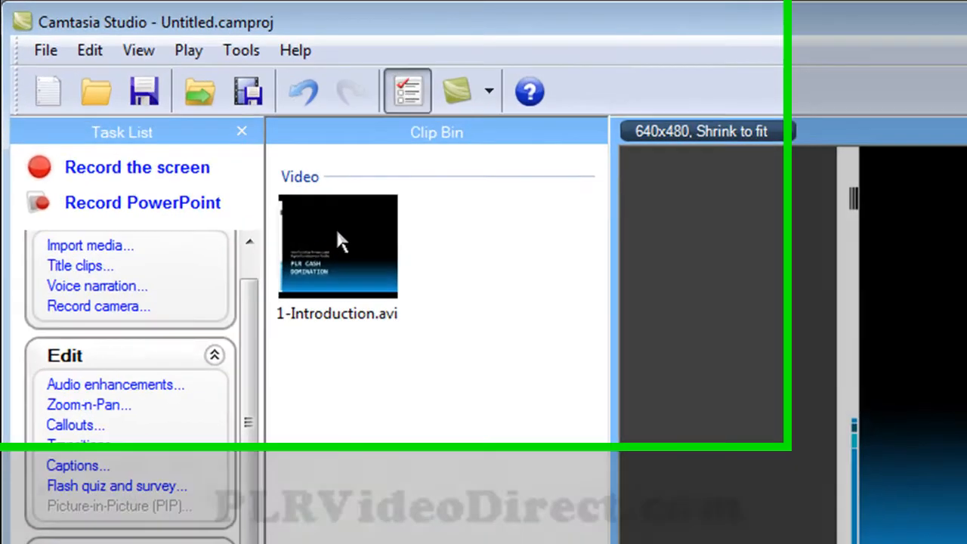
{"action": "right_click", "coordinate": [337, 236]}
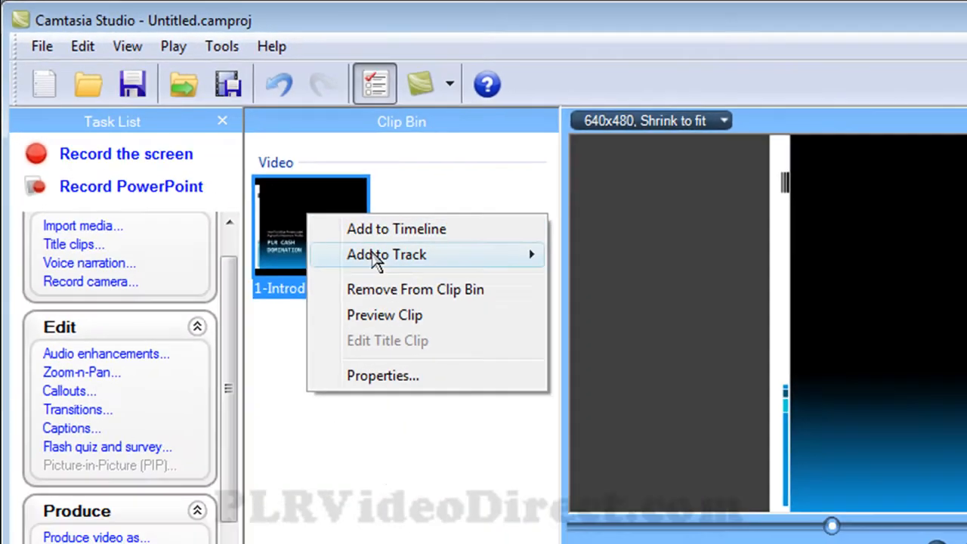
{"action": "left_click", "coordinate": [527, 310]}
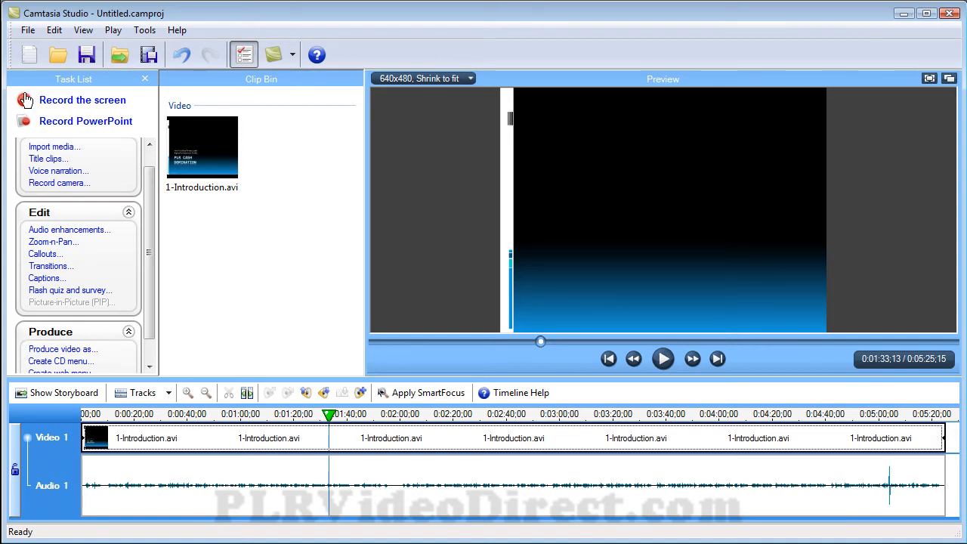
Step: Review the dimension presets in the project settings and confirm the Custom editing dimensions of 640 by 480
{"action": "left_click", "coordinate": [24, 30]}
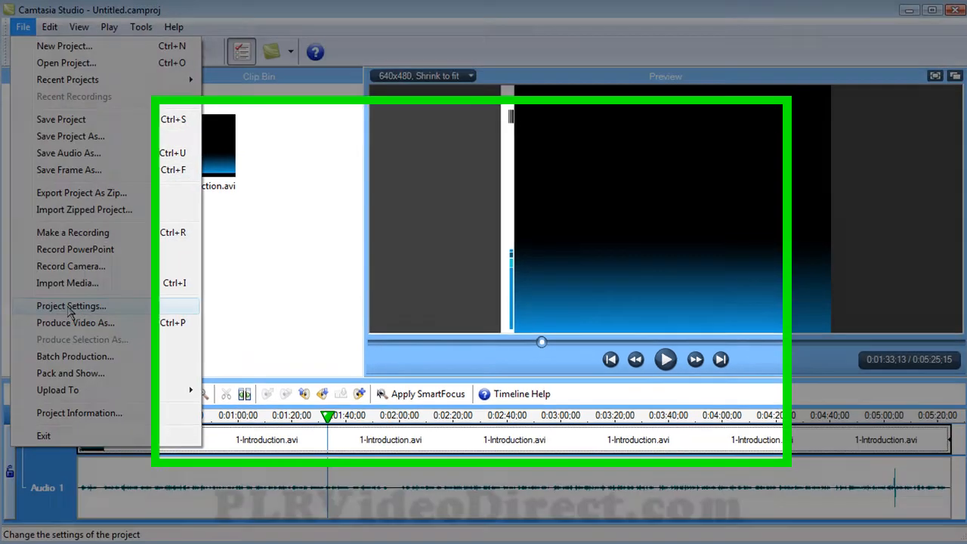
{"action": "left_click", "coordinate": [70, 306]}
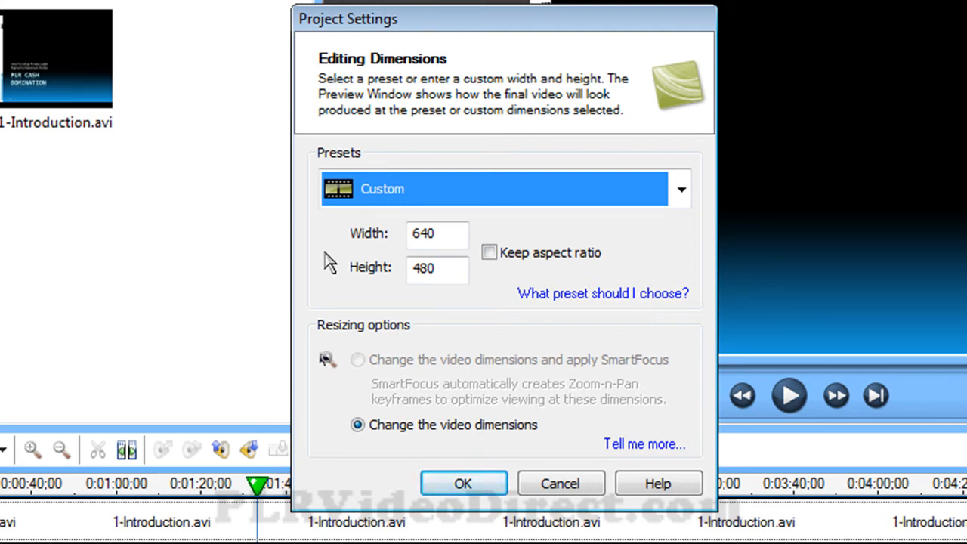
{"action": "left_click", "coordinate": [682, 198]}
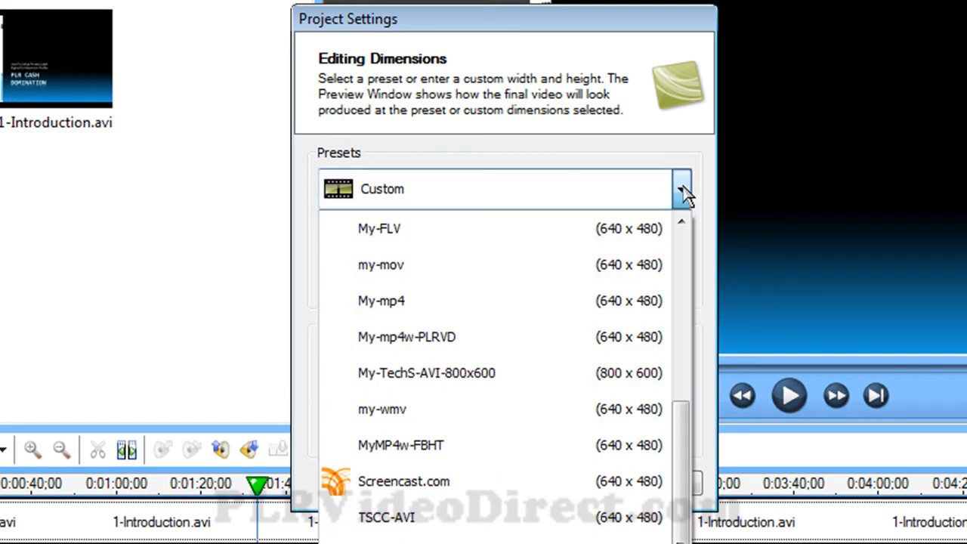
{"action": "left_click", "coordinate": [490, 195]}
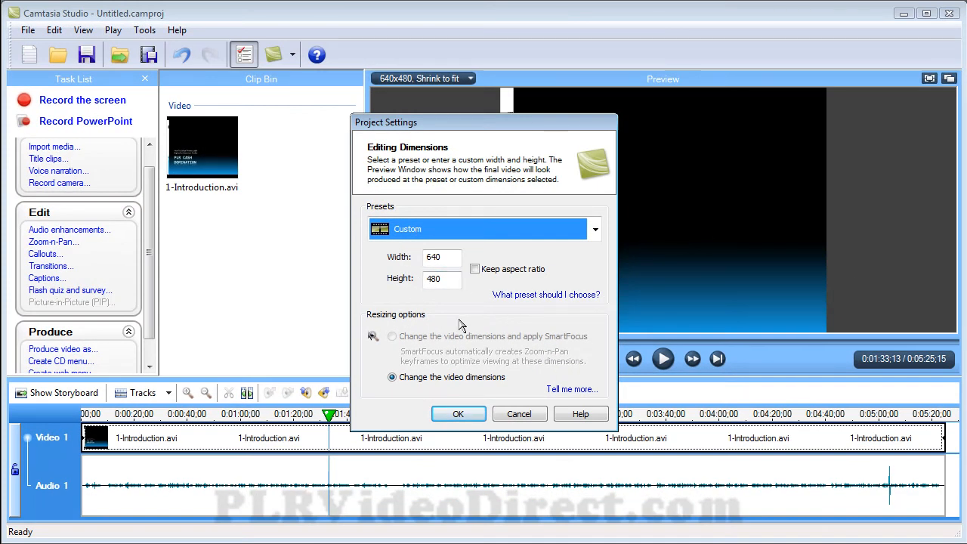
{"action": "left_click", "coordinate": [457, 416]}
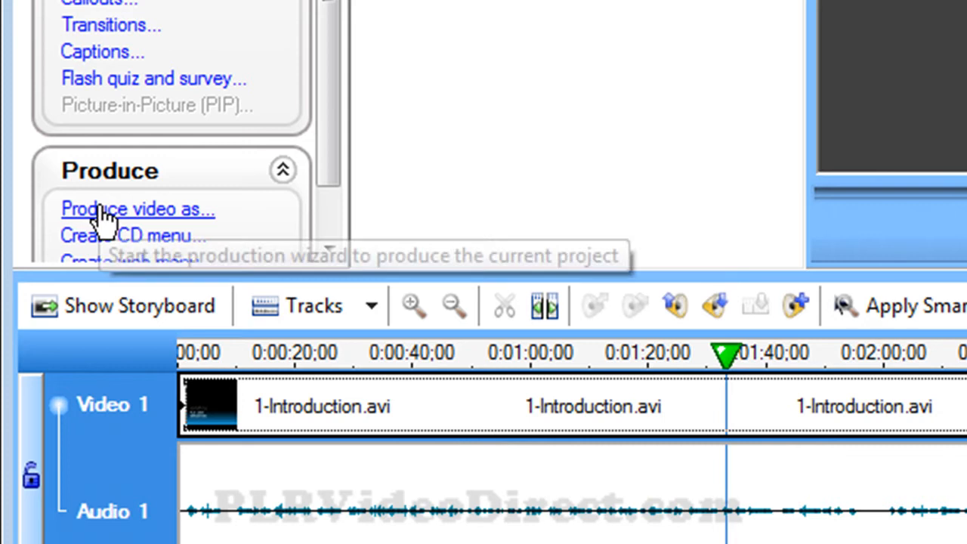
Step: Start producing the project as a video and keep ExpressShow as the Flash template
{"action": "left_click", "coordinate": [72, 288]}
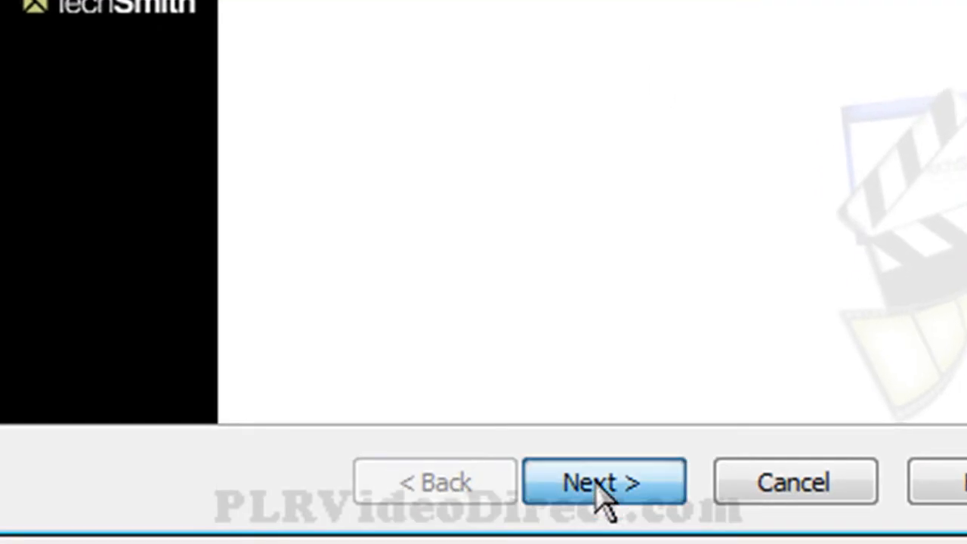
{"action": "left_click", "coordinate": [600, 484]}
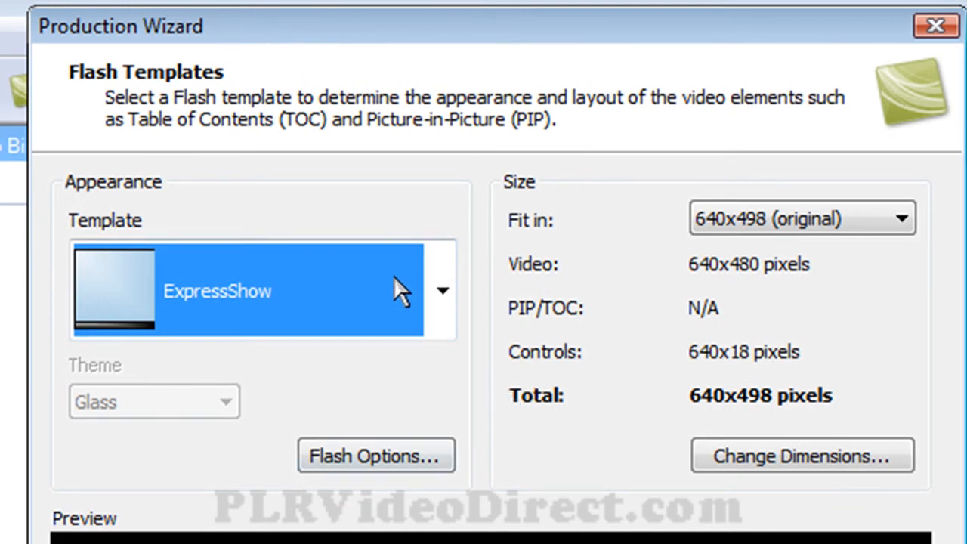
{"action": "left_click", "coordinate": [443, 290]}
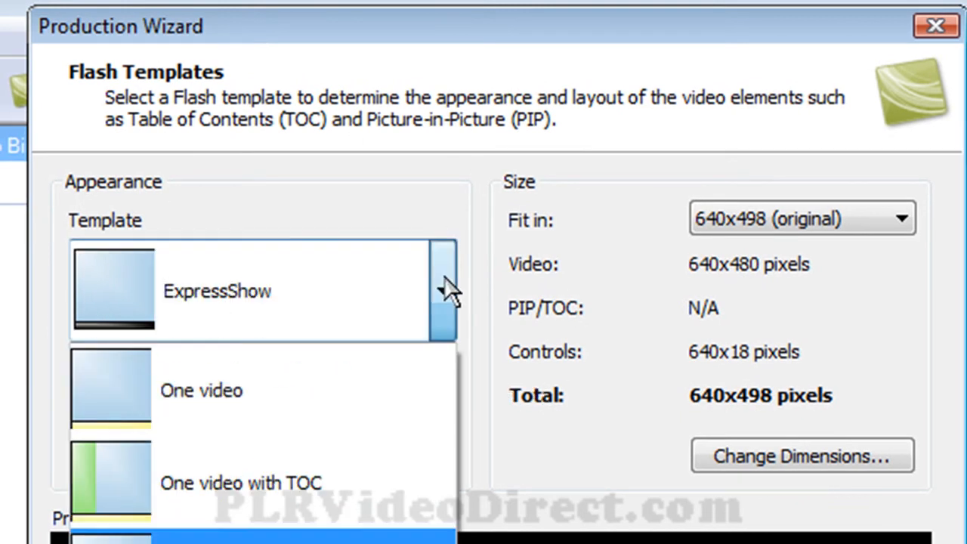
{"action": "left_click", "coordinate": [446, 290]}
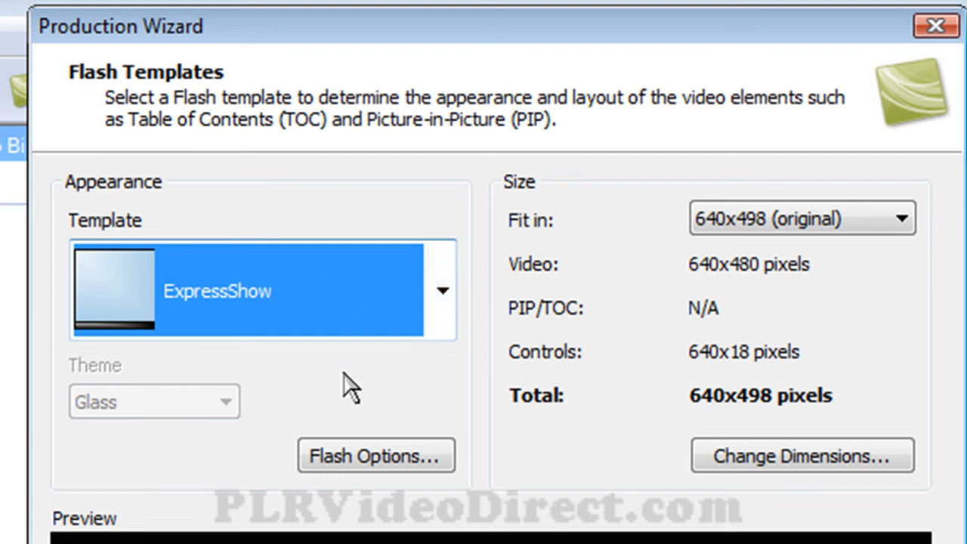
Step: Confirm the Flash options with MP4 format, Quality encoding mode and an audio bitrate of 56 kbps
{"action": "left_click", "coordinate": [351, 457]}
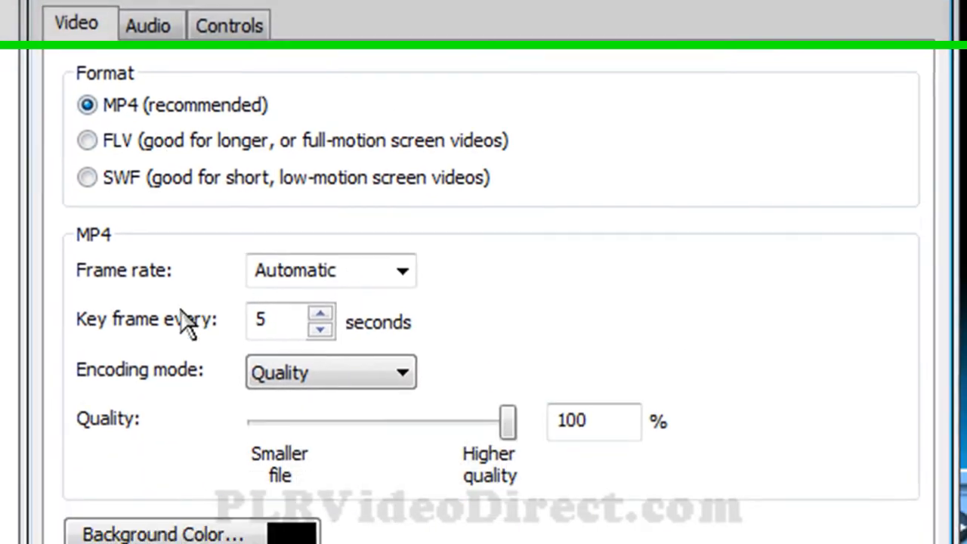
{"action": "left_click", "coordinate": [369, 379]}
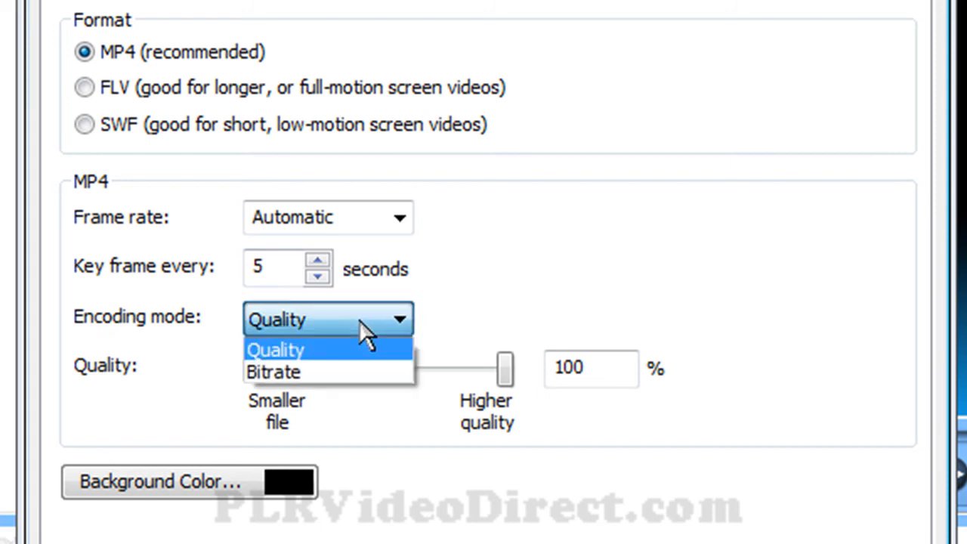
{"action": "left_click", "coordinate": [321, 348]}
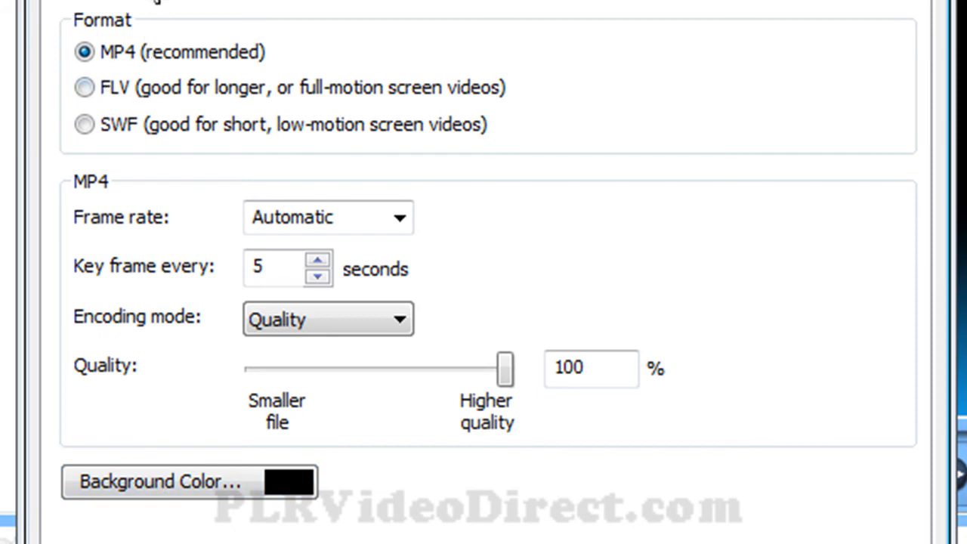
{"action": "left_click", "coordinate": [149, 0]}
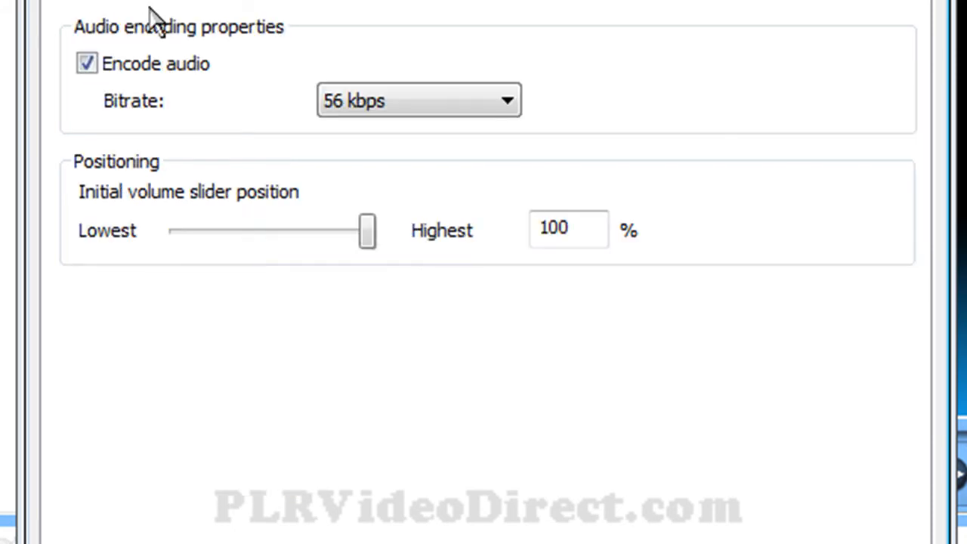
{"action": "left_click", "coordinate": [418, 101]}
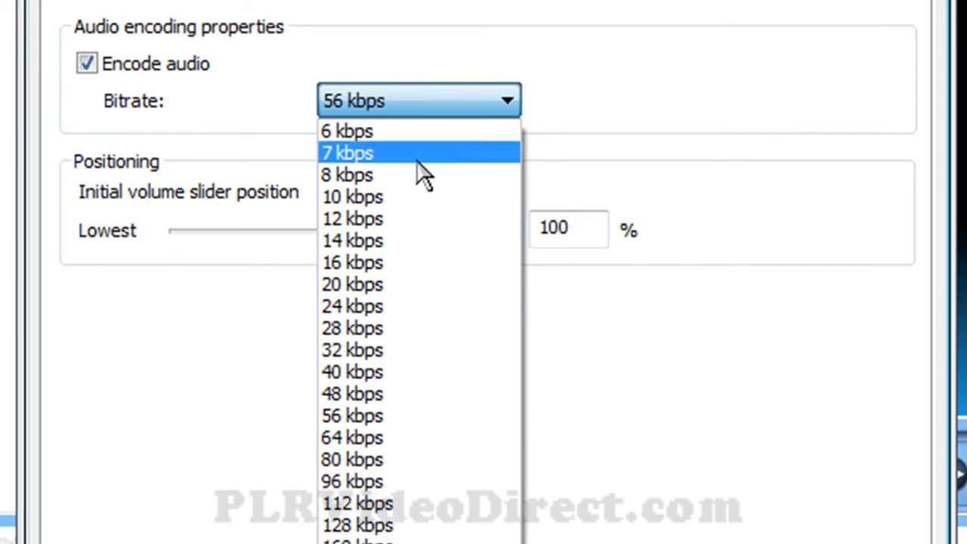
{"action": "left_click", "coordinate": [390, 99]}
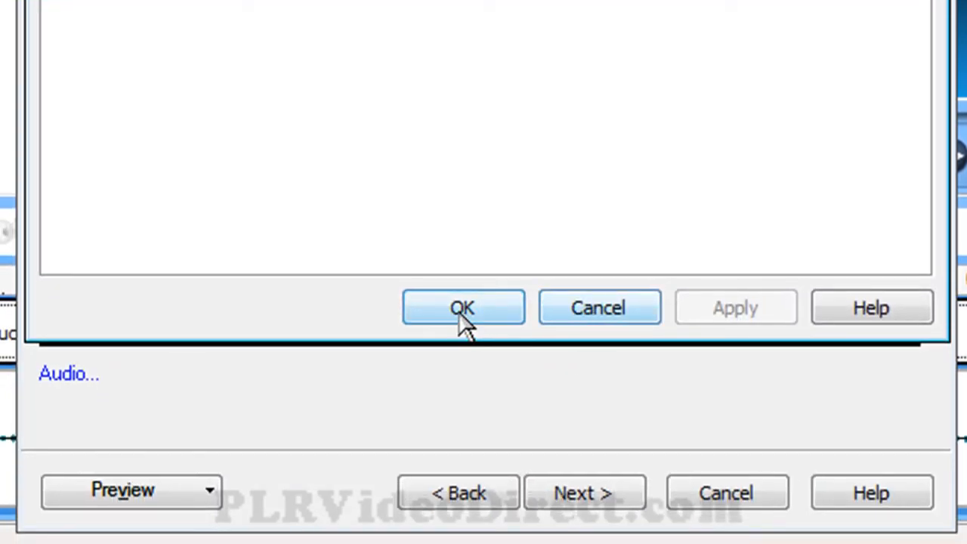
{"action": "left_click", "coordinate": [460, 311]}
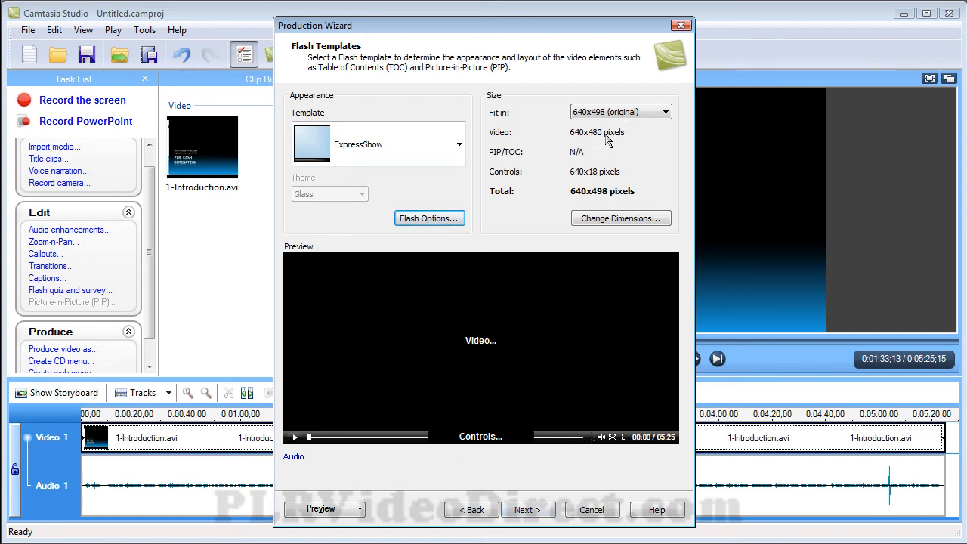
Step: Continue to the video options, open the watermark settings and, after trying several opacity levels, set the opacity to 23%
{"action": "left_click", "coordinate": [534, 512]}
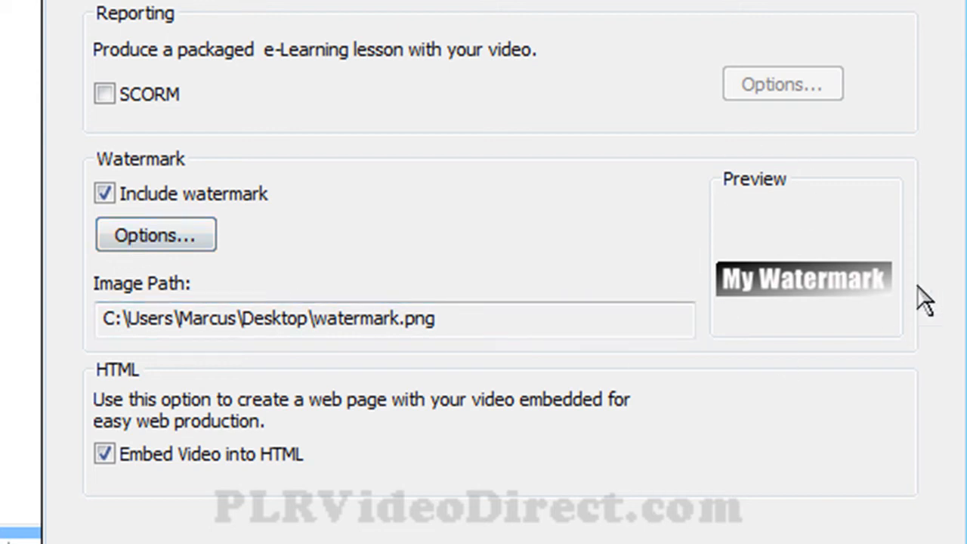
{"action": "left_click", "coordinate": [192, 236]}
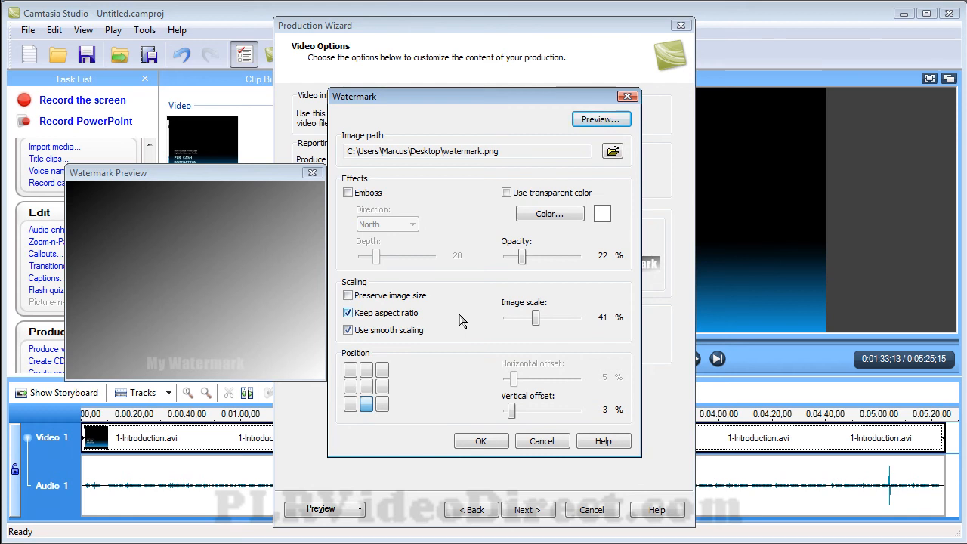
{"action": "left_click", "coordinate": [522, 257]}
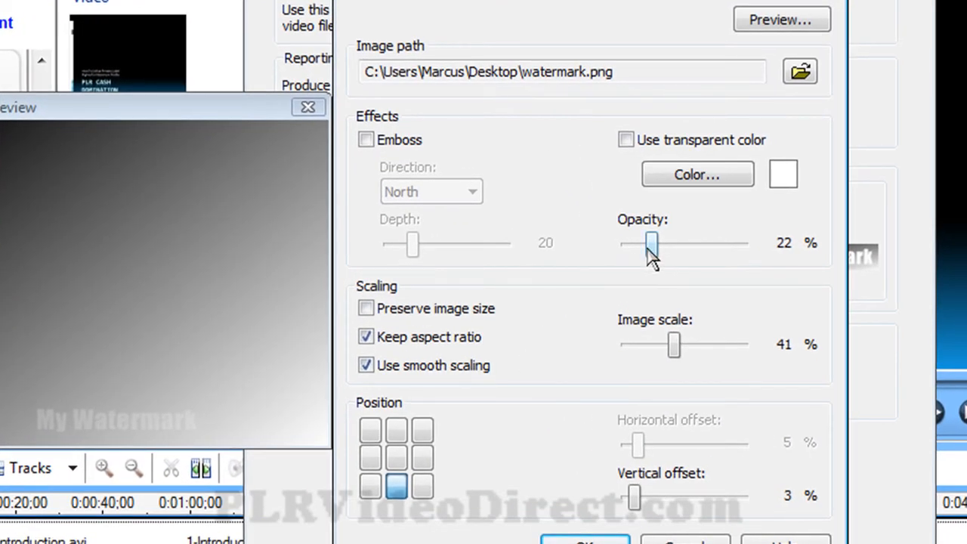
{"action": "left_click_drag", "start_coordinate": [654, 256], "coordinate": [709, 253]}
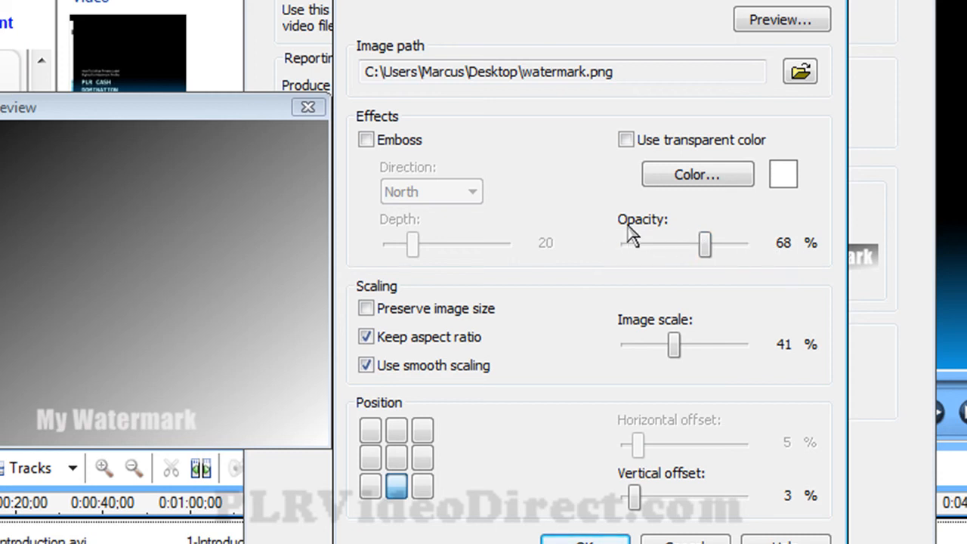
{"action": "left_click_drag", "start_coordinate": [706, 253], "coordinate": [788, 252]}
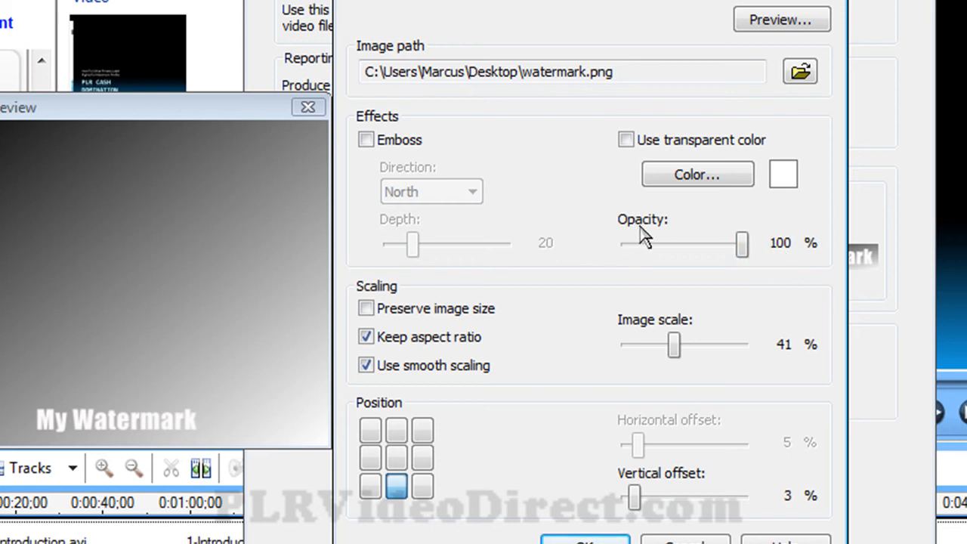
{"action": "left_click_drag", "start_coordinate": [742, 244], "coordinate": [621, 247]}
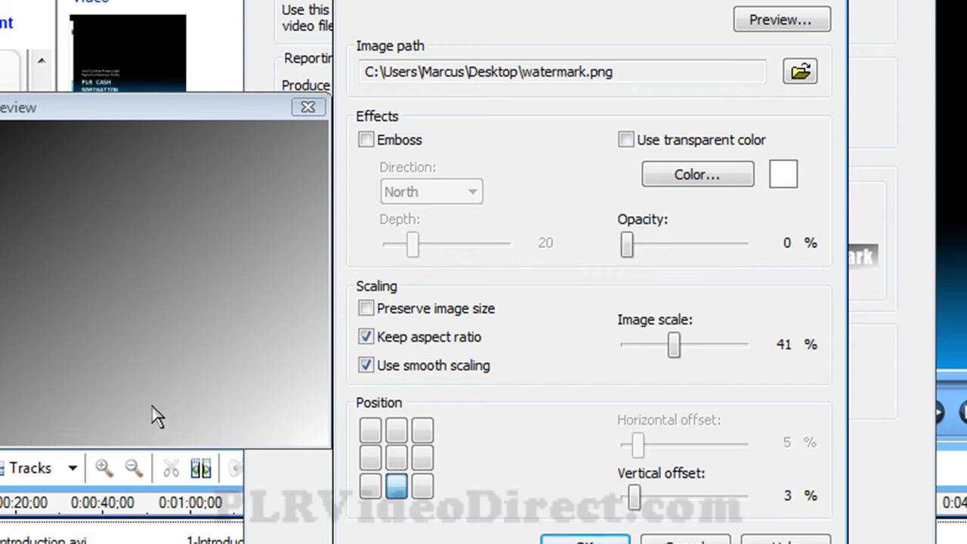
{"action": "left_click_drag", "start_coordinate": [628, 244], "coordinate": [654, 249]}
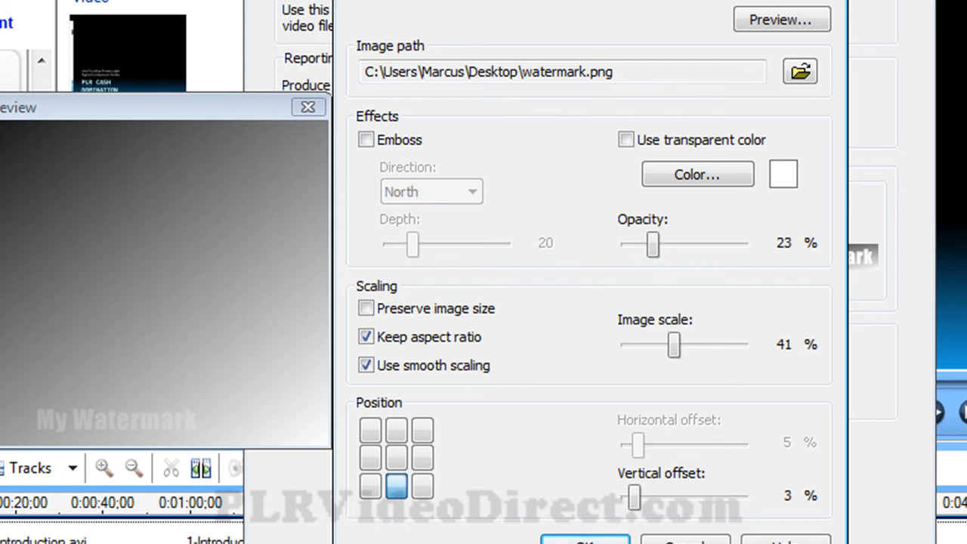
Step: Try the watermark in the bottom-right, centre, top-centre and bottom-left of the video, and return it to bottom-centre
{"action": "left_click", "coordinate": [423, 486]}
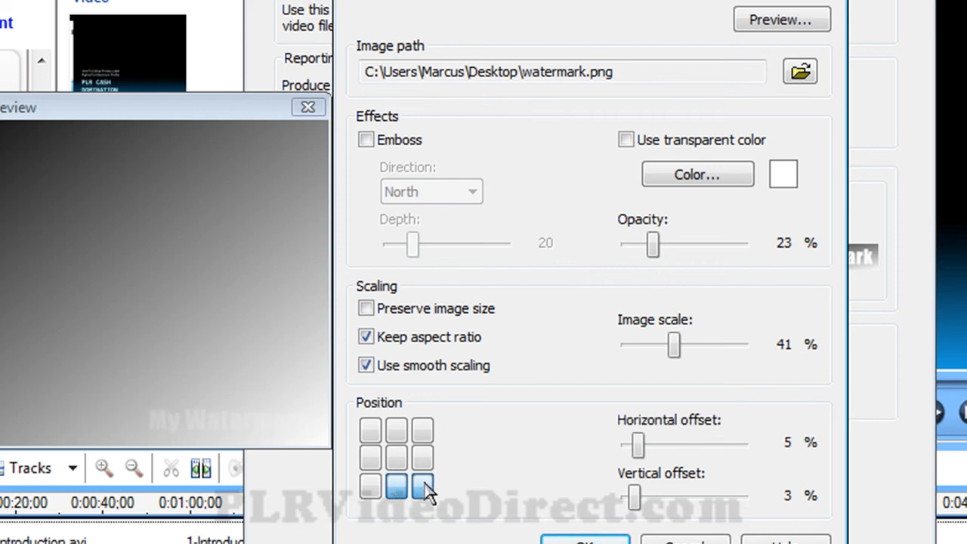
{"action": "left_click", "coordinate": [395, 457]}
{"action": "left_click", "coordinate": [398, 432]}
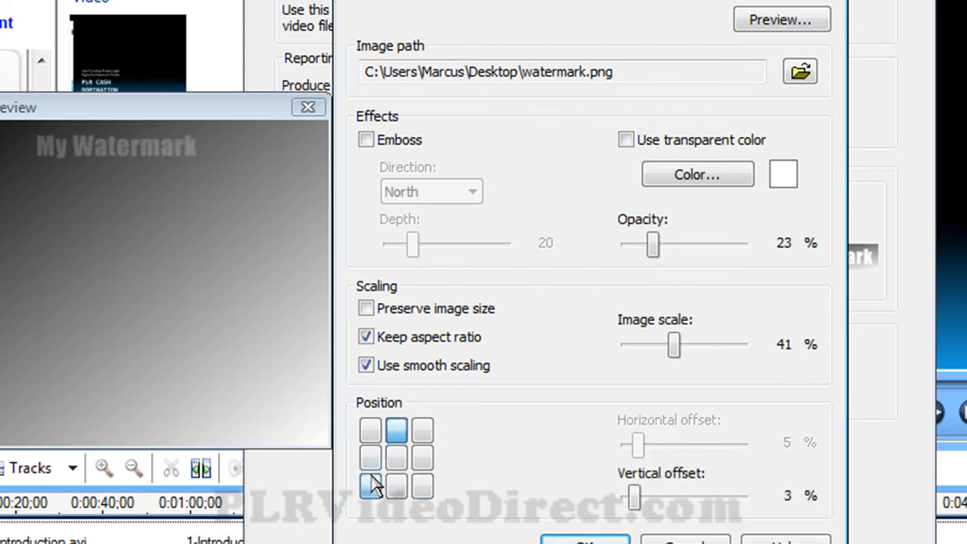
{"action": "left_click", "coordinate": [370, 486]}
{"action": "left_click", "coordinate": [400, 487]}
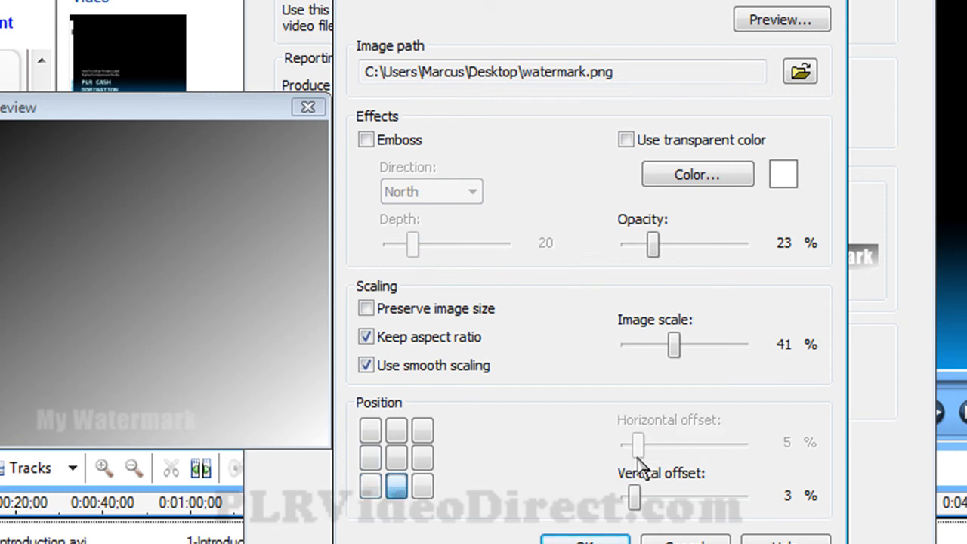
Step: Set the watermark's horizontal offset to 4% in the bottom-right position, return it to bottom-centre and set the vertical offset to 2%
{"action": "mouse_move", "coordinate": [635, 507]}
{"action": "left_mouse_down"}
{"action": "mouse_move", "coordinate": [653, 510]}
{"action": "mouse_move", "coordinate": [628, 512]}
{"action": "mouse_move", "coordinate": [638, 512]}
{"action": "left_mouse_up"}
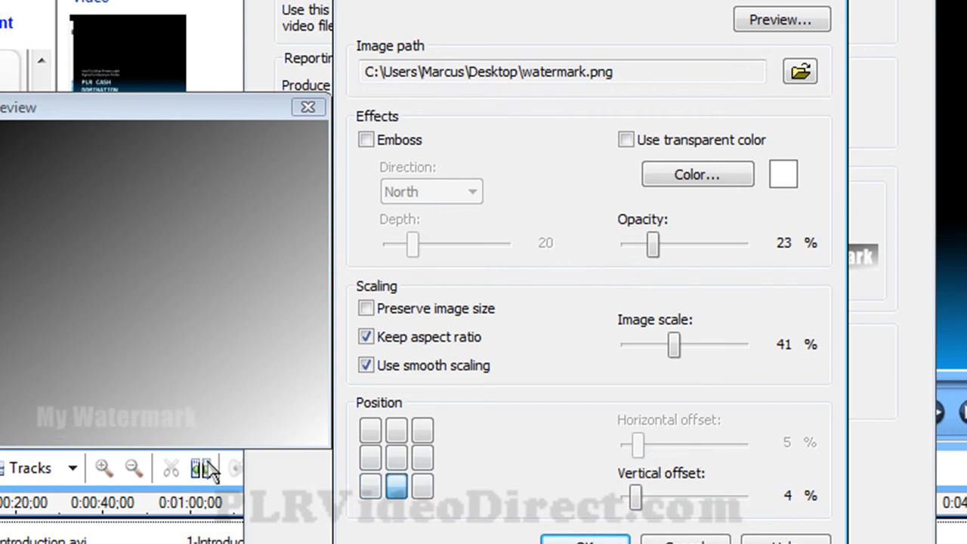
{"action": "left_click", "coordinate": [422, 487]}
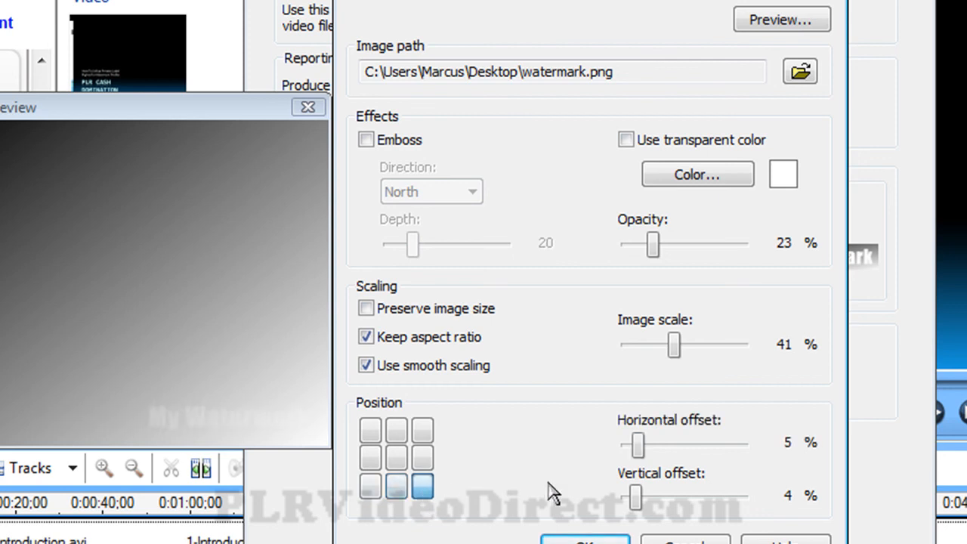
{"action": "mouse_move", "coordinate": [643, 447]}
{"action": "left_mouse_down"}
{"action": "mouse_move", "coordinate": [725, 445]}
{"action": "mouse_move", "coordinate": [635, 446]}
{"action": "left_mouse_up"}
{"action": "left_click", "coordinate": [396, 488]}
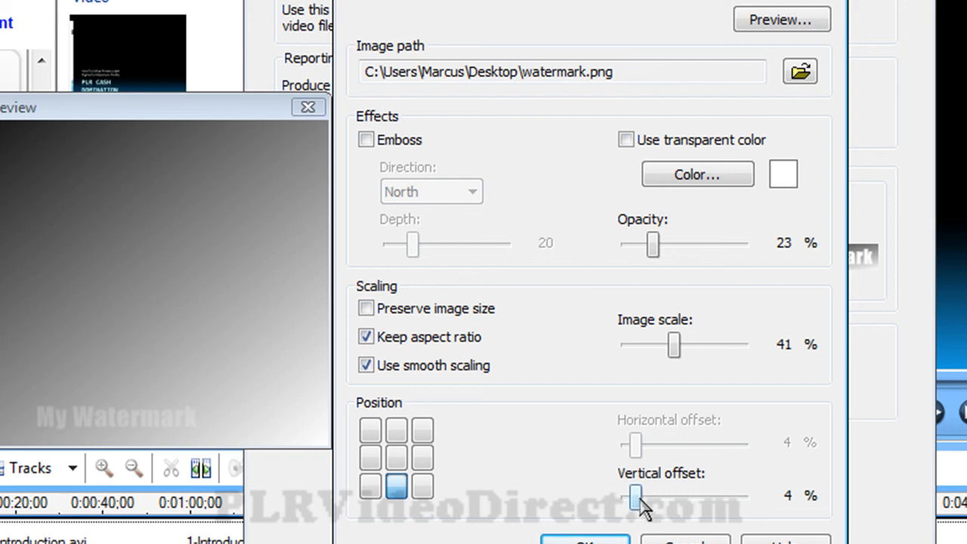
{"action": "left_click_drag", "start_coordinate": [635, 498], "coordinate": [632, 500]}
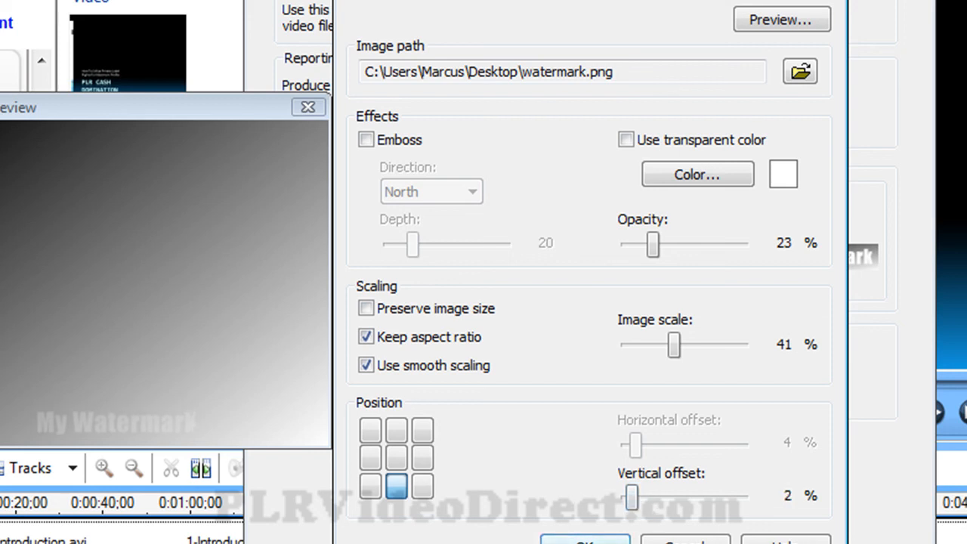
Step: Accept the watermark settings and produce the video under the name test, closing the project without saving its changes
{"action": "left_click", "coordinate": [586, 541]}
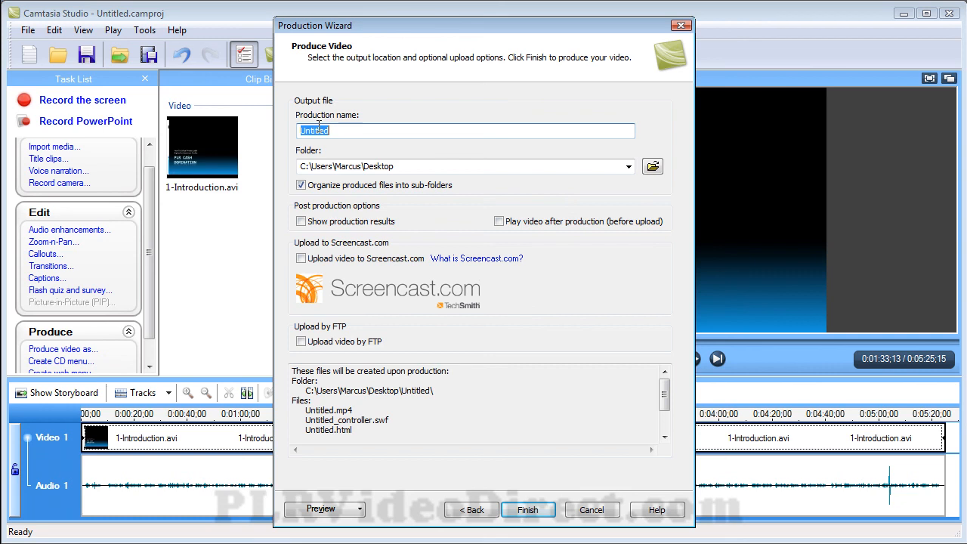
{"action": "type", "text": "test"}
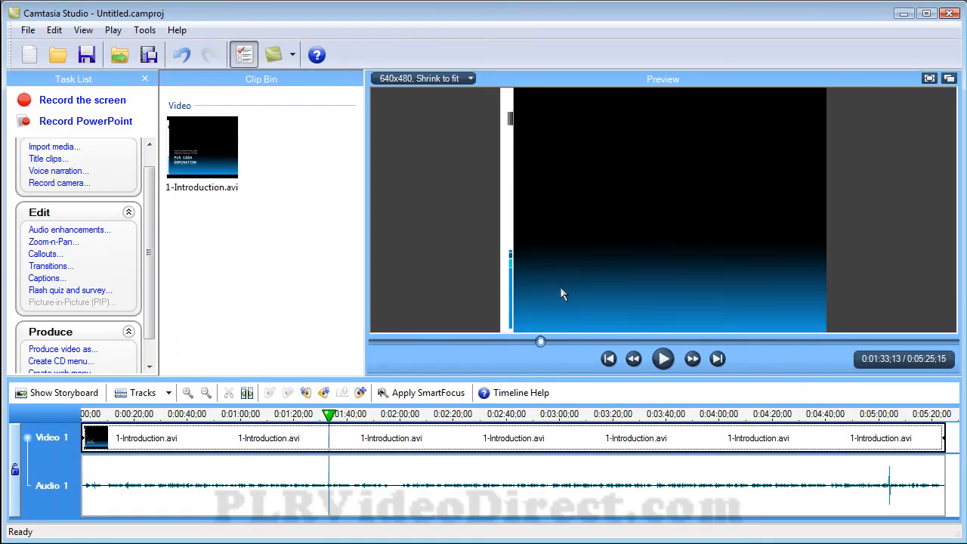
{"action": "left_click", "coordinate": [949, 13]}
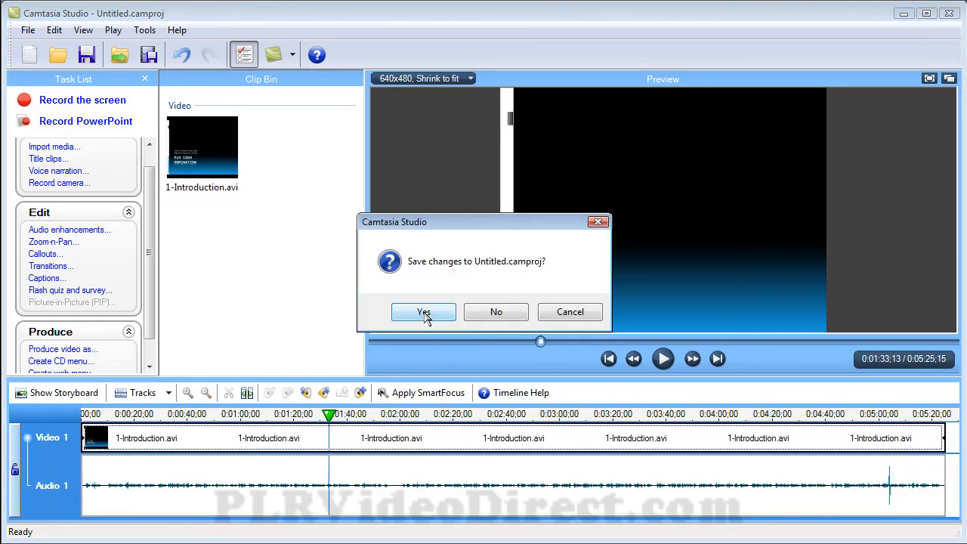
{"action": "left_click", "coordinate": [495, 312]}
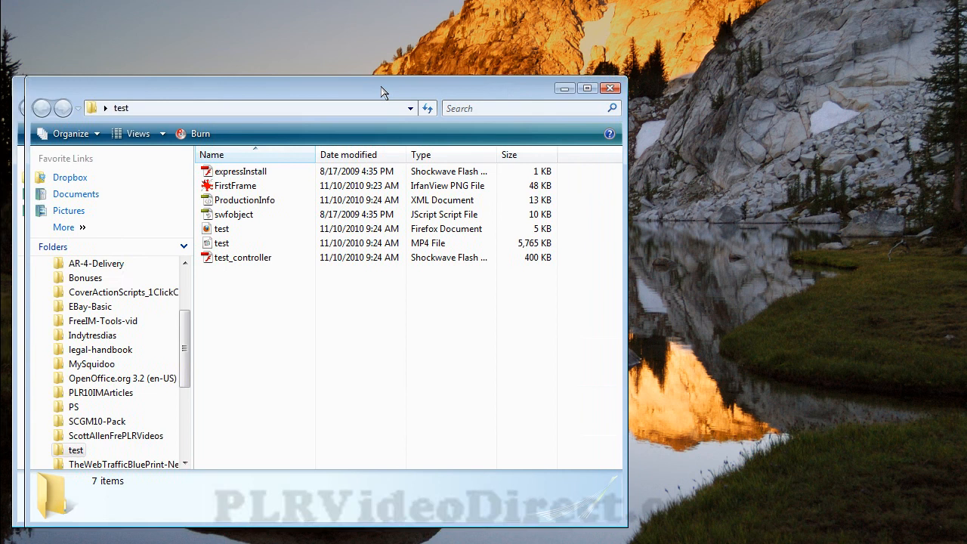
Step: Open the produced test web page from the test folder in Firefox and play the video briefly to check the watermark, pausing it
{"action": "left_click_drag", "start_coordinate": [383, 90], "coordinate": [503, 60]}
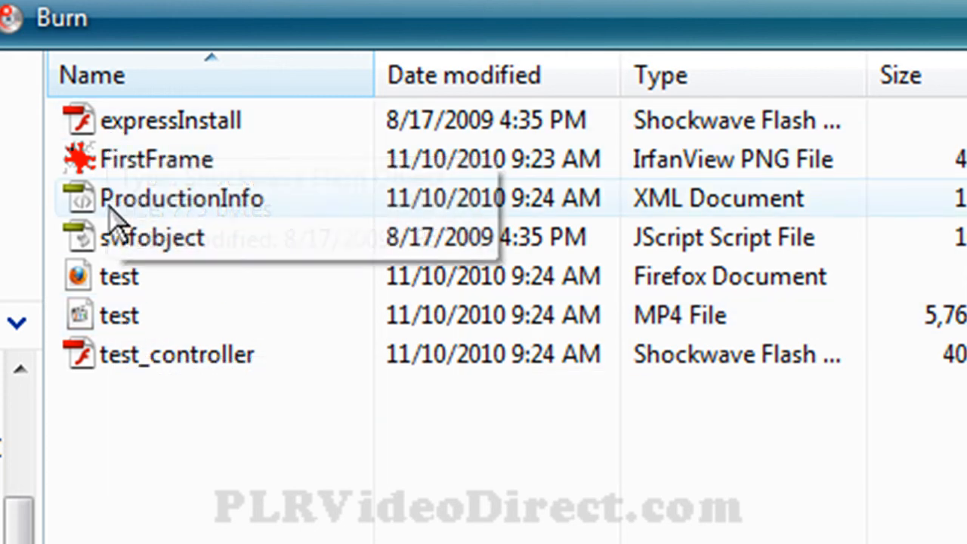
{"action": "double_click", "coordinate": [108, 278]}
{"action": "right_click", "coordinate": [108, 278]}
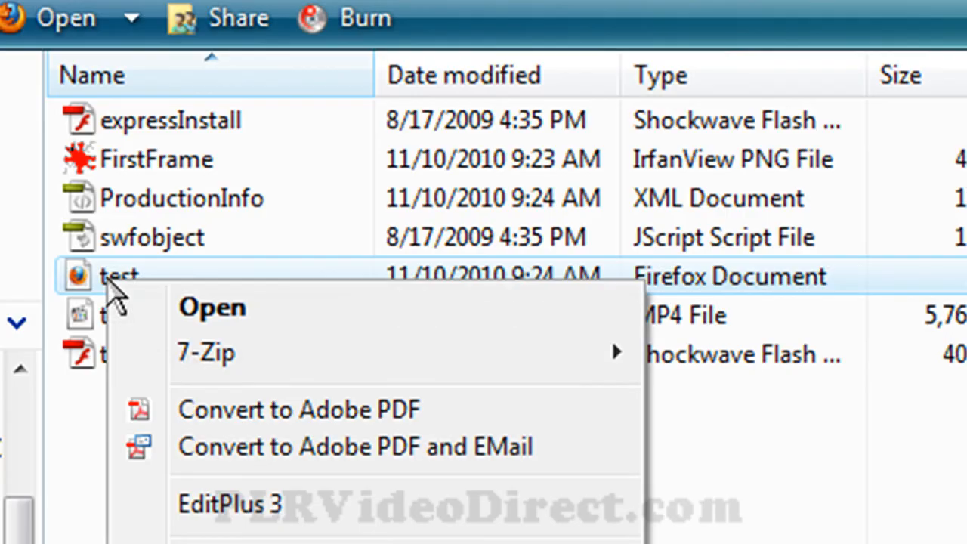
{"action": "left_click", "coordinate": [204, 306]}
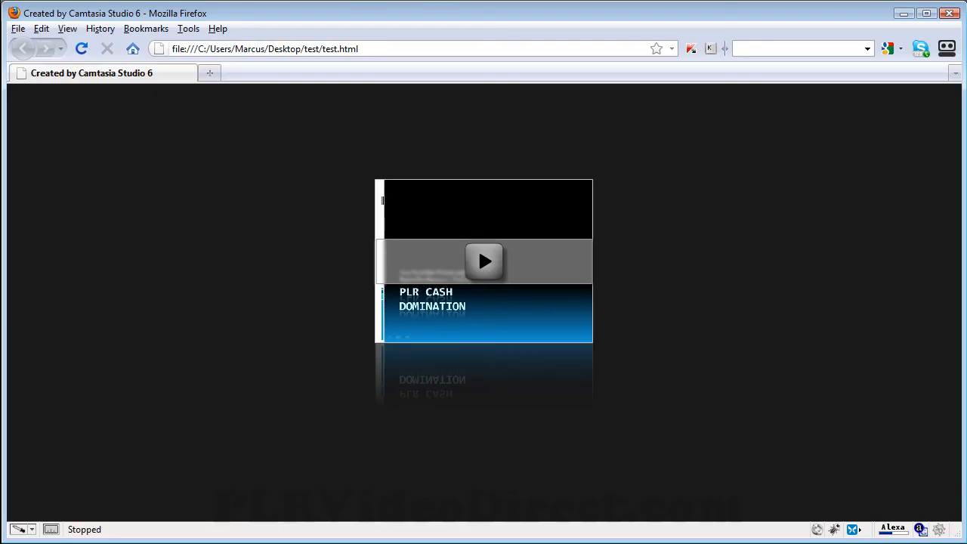
{"action": "left_click", "coordinate": [485, 263]}
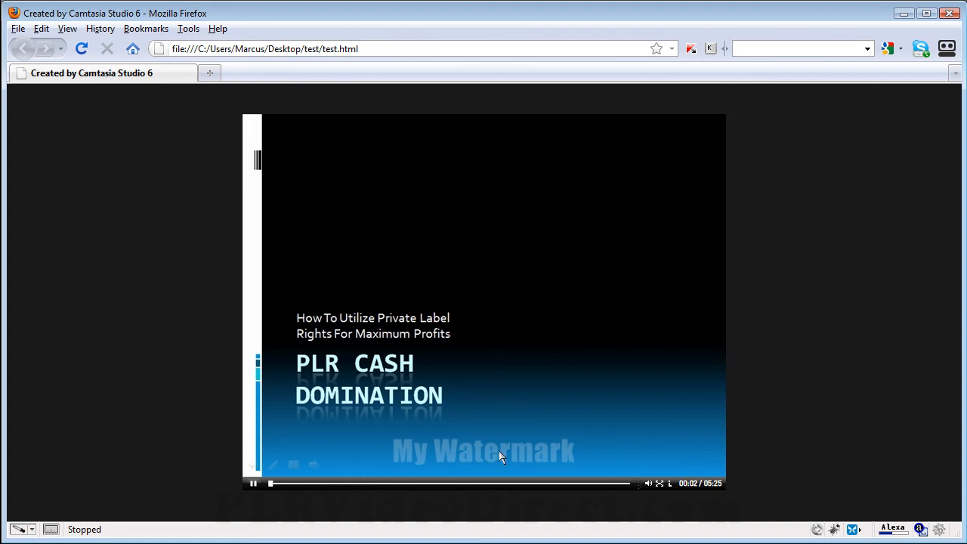
{"action": "left_click", "coordinate": [253, 484]}
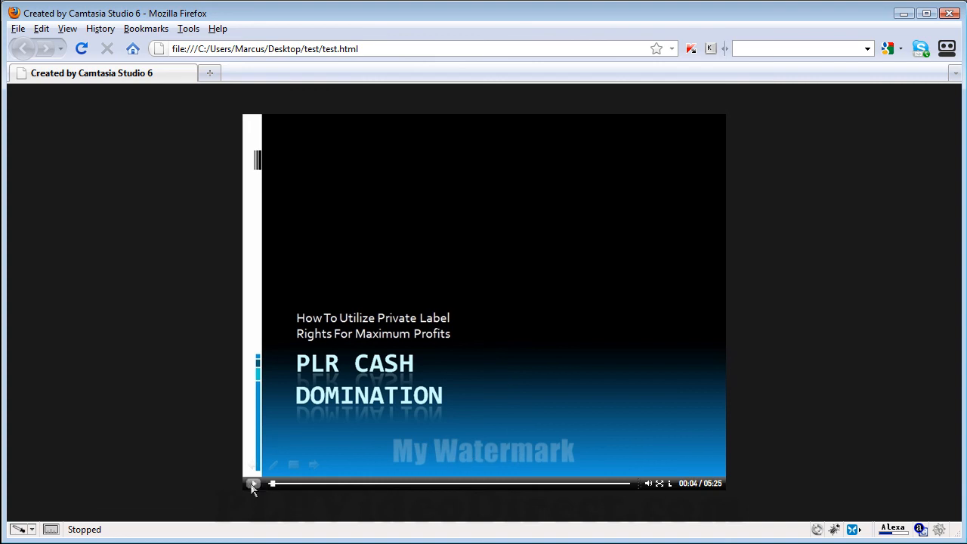